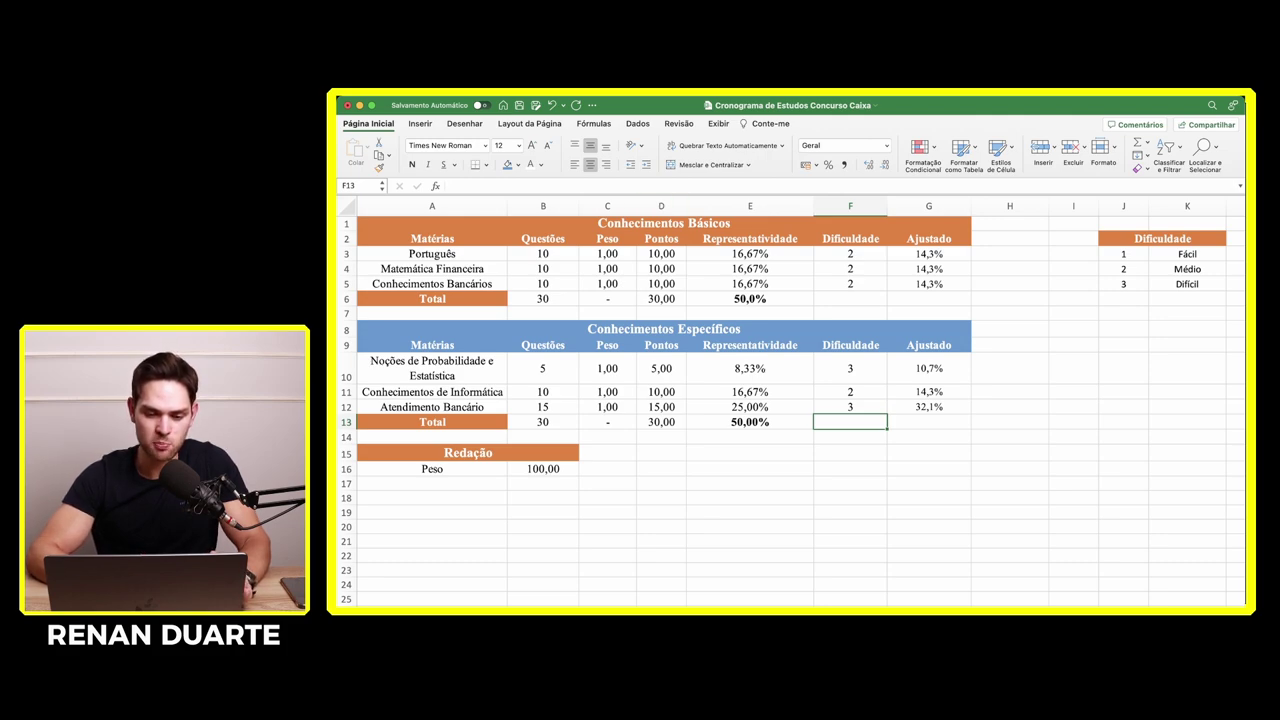
- Examine the Conhecimentos Básicos, Conhecimentos Específicos and Redação sections of the exam subject sheet
click(663, 223)
key(Down)
key(Down)
key(Down)
key(Down)
key(Down)
key(Down)
key(Down)
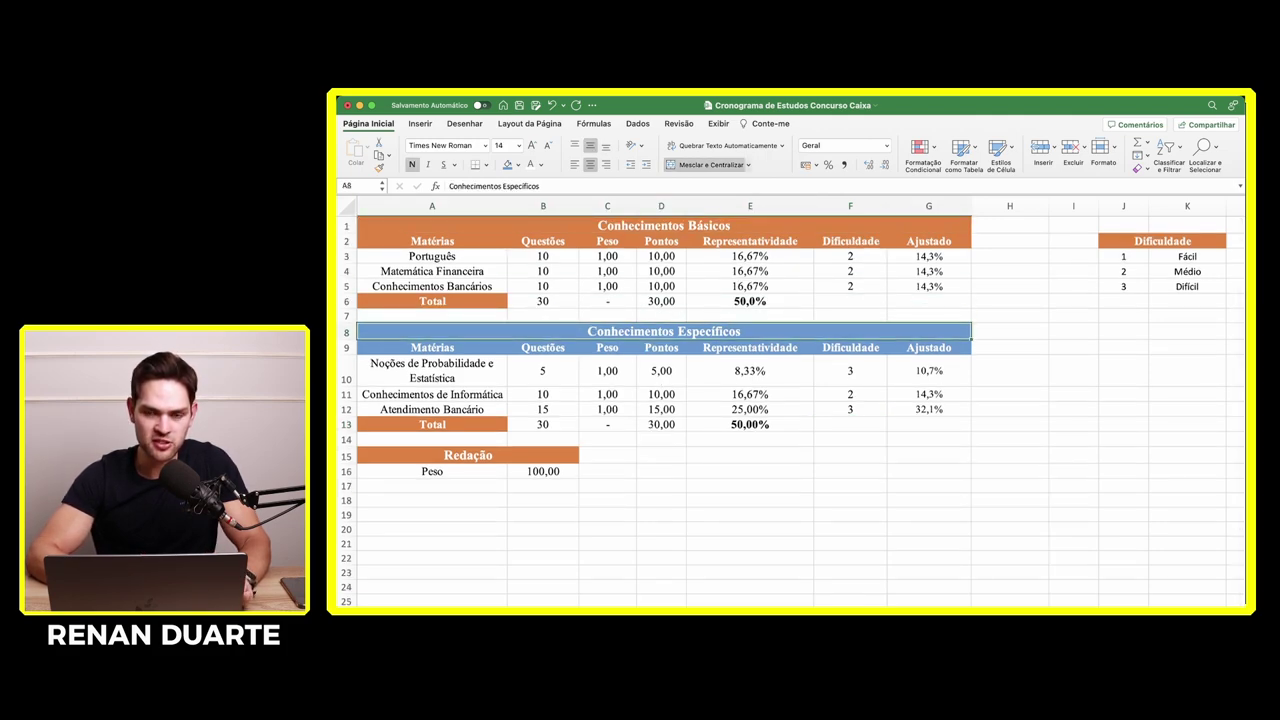
key(Down)
key(Down)
key(Down)
key(Down)
key(Down)
key(Down)
key(Down)
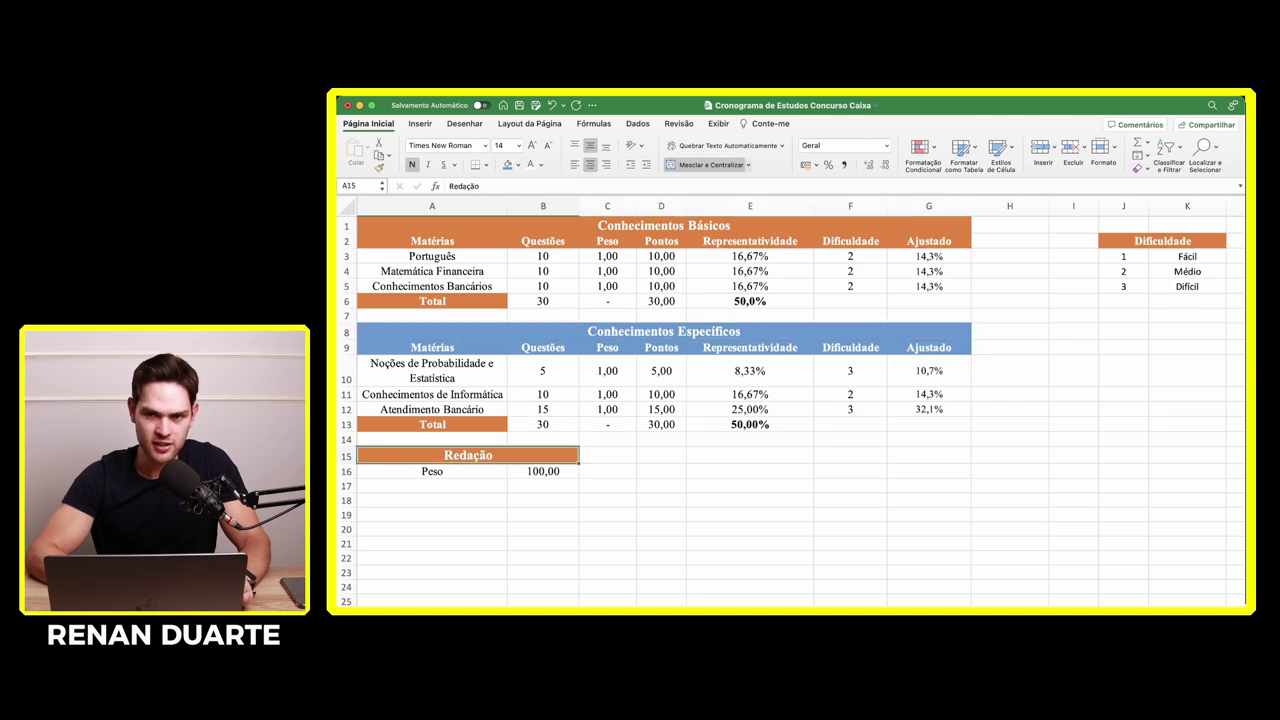
- Review the Conhecimentos Básicos totals and the Conhecimentos Específicos subjects, question counts and totals
click(750, 225)
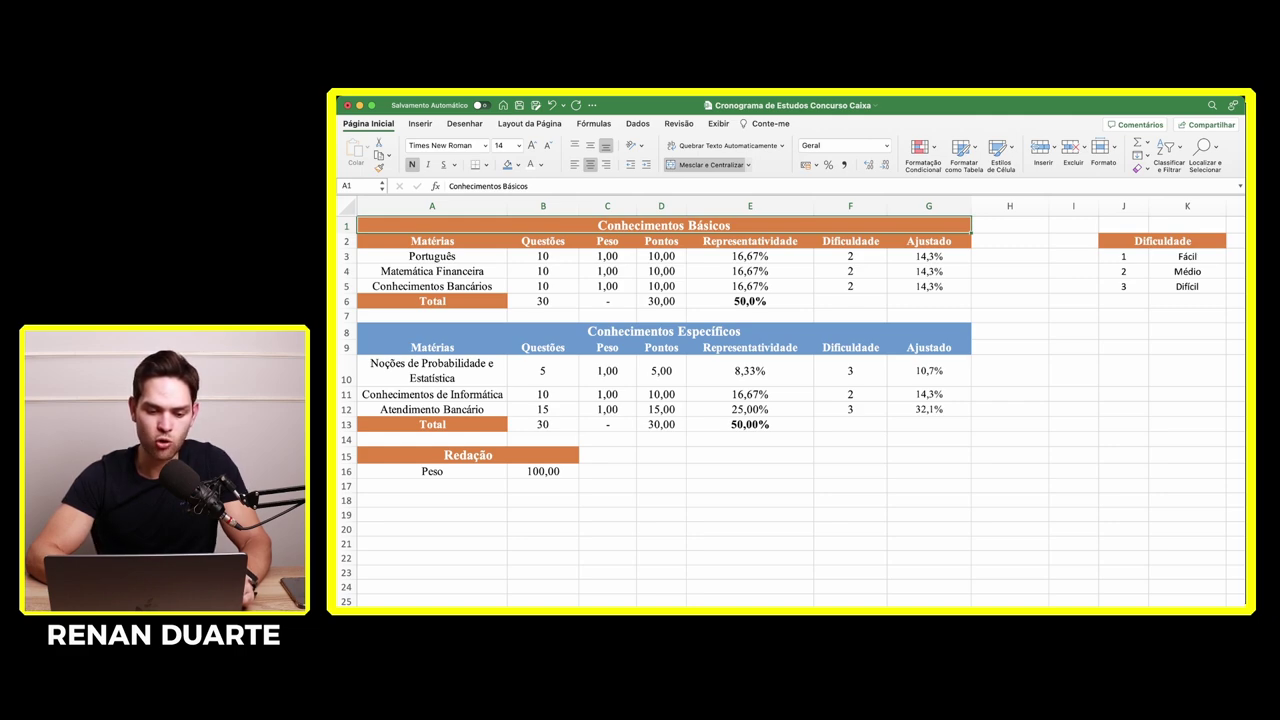
click(543, 301)
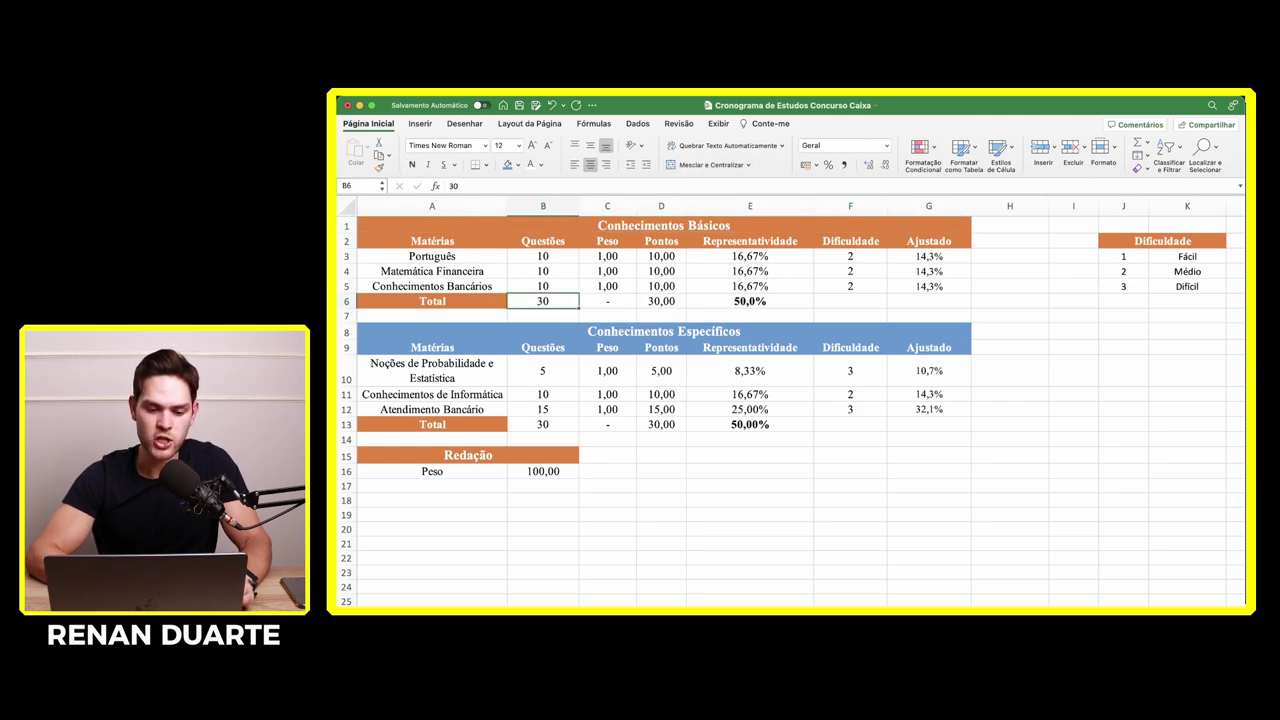
click(661, 301)
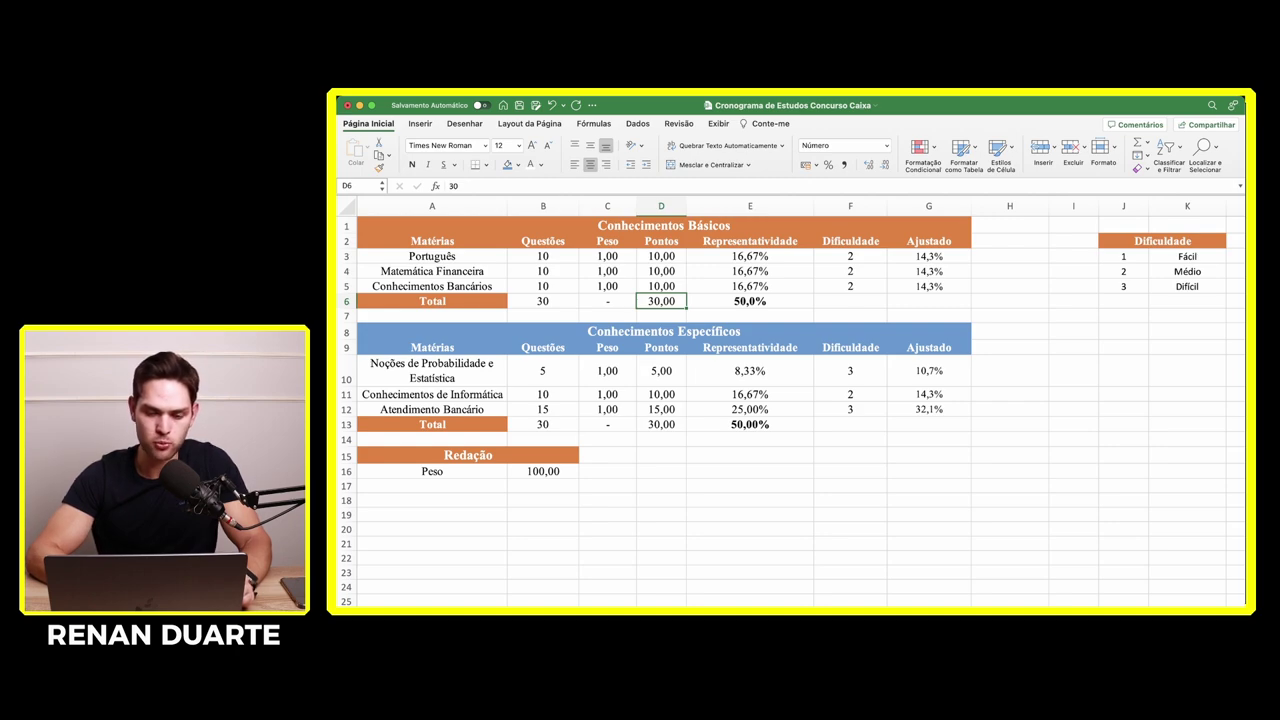
click(750, 301)
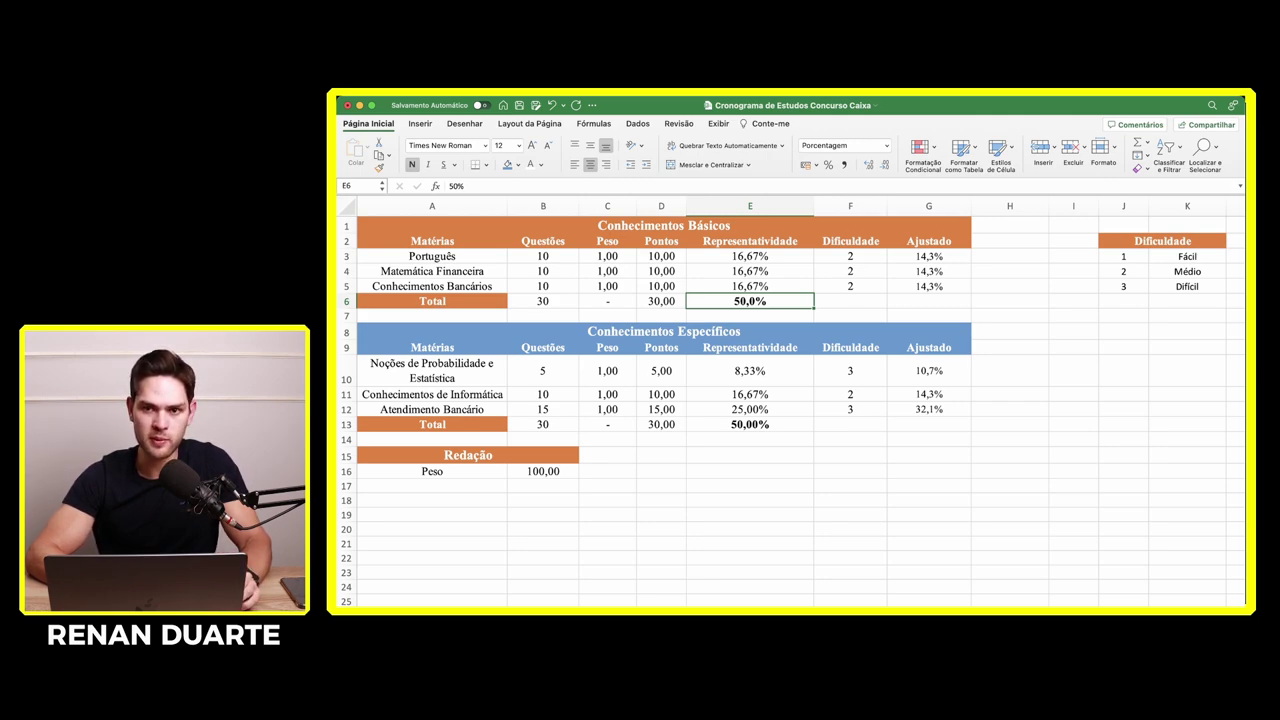
click(432, 370)
click(432, 394)
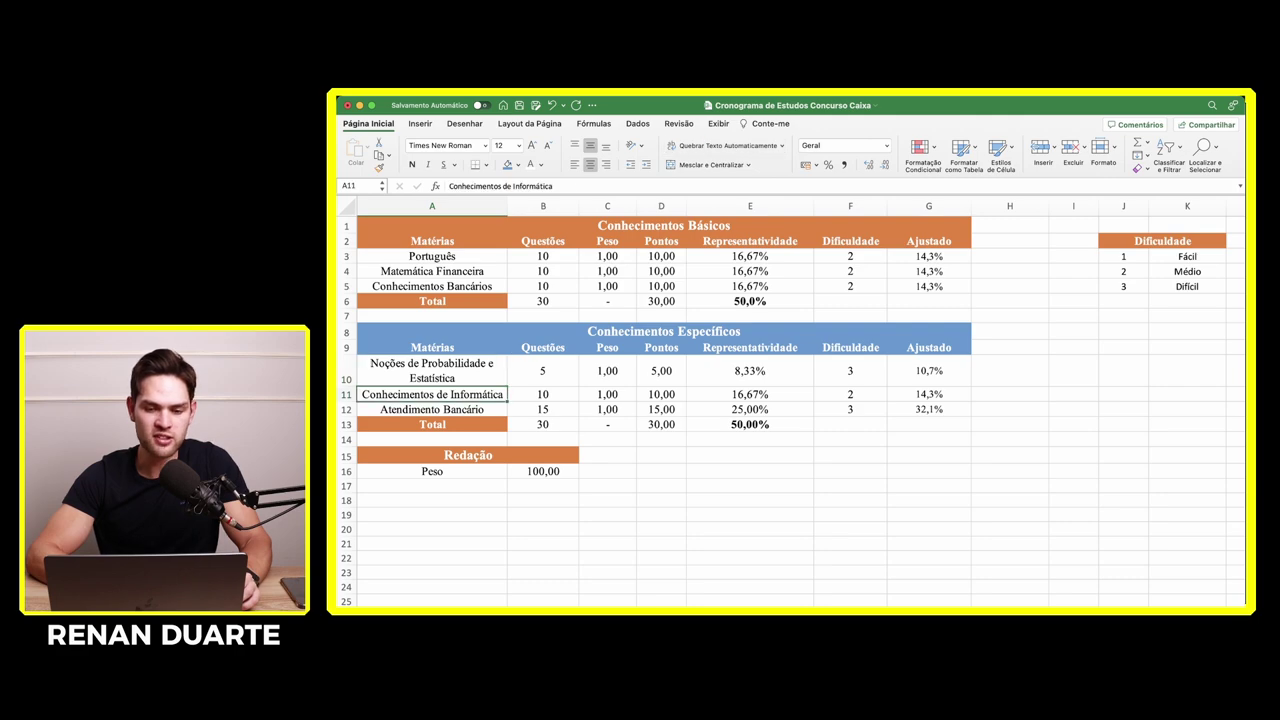
click(432, 409)
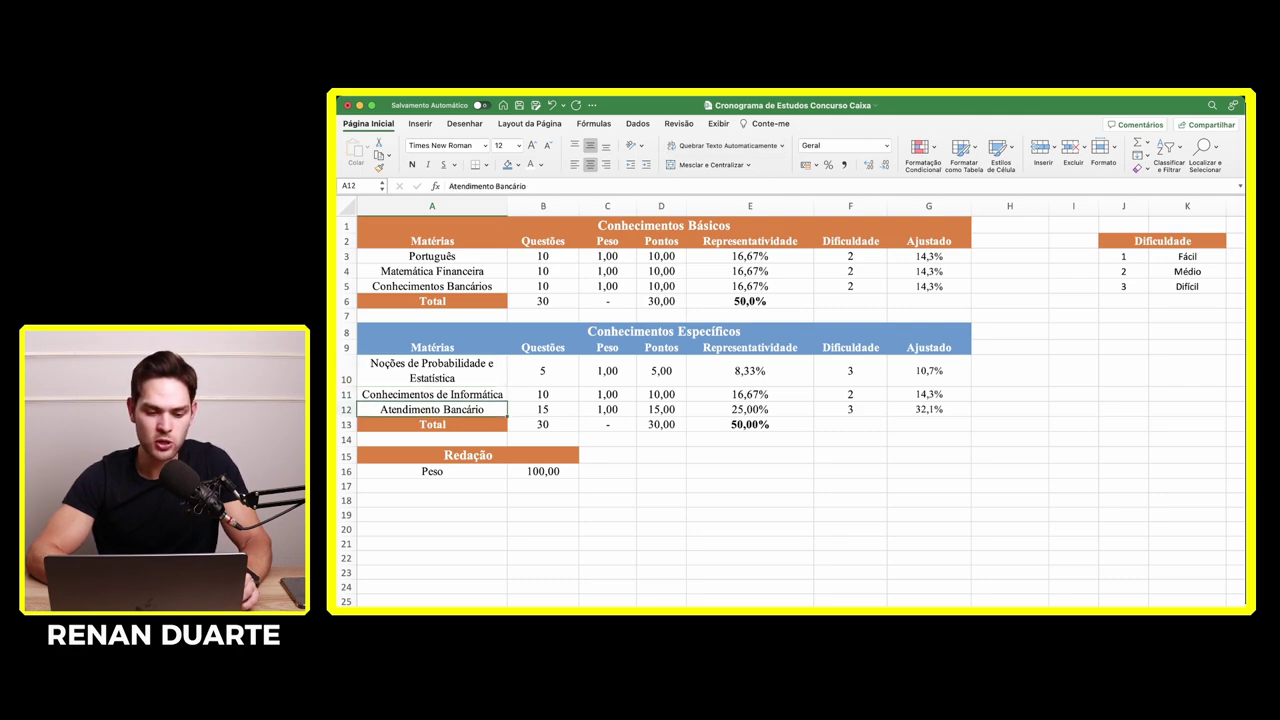
click(543, 370)
click(543, 394)
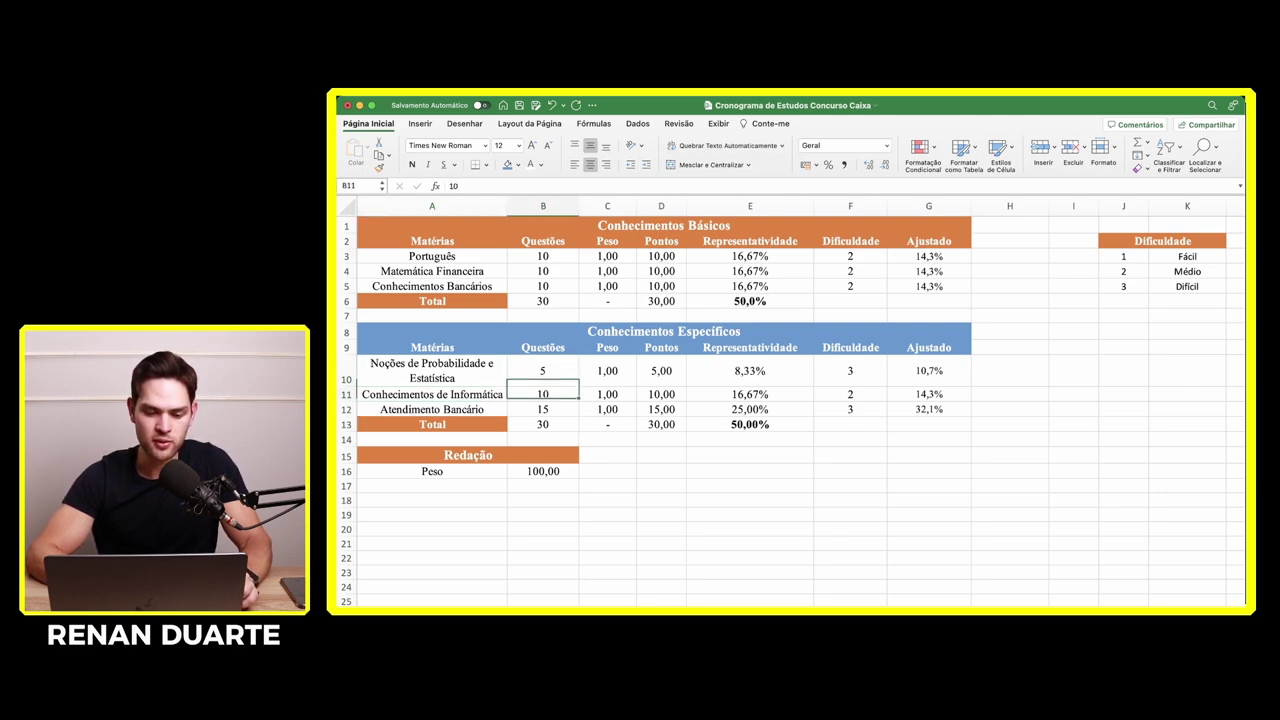
click(543, 409)
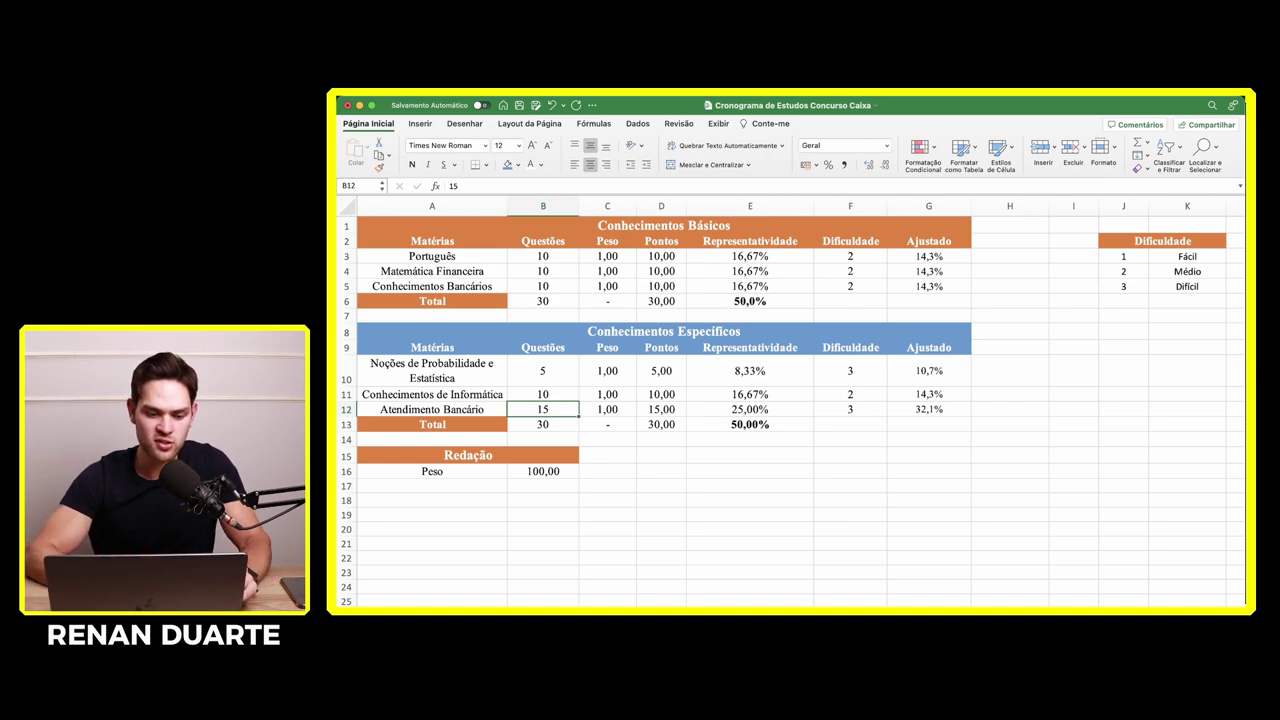
click(432, 409)
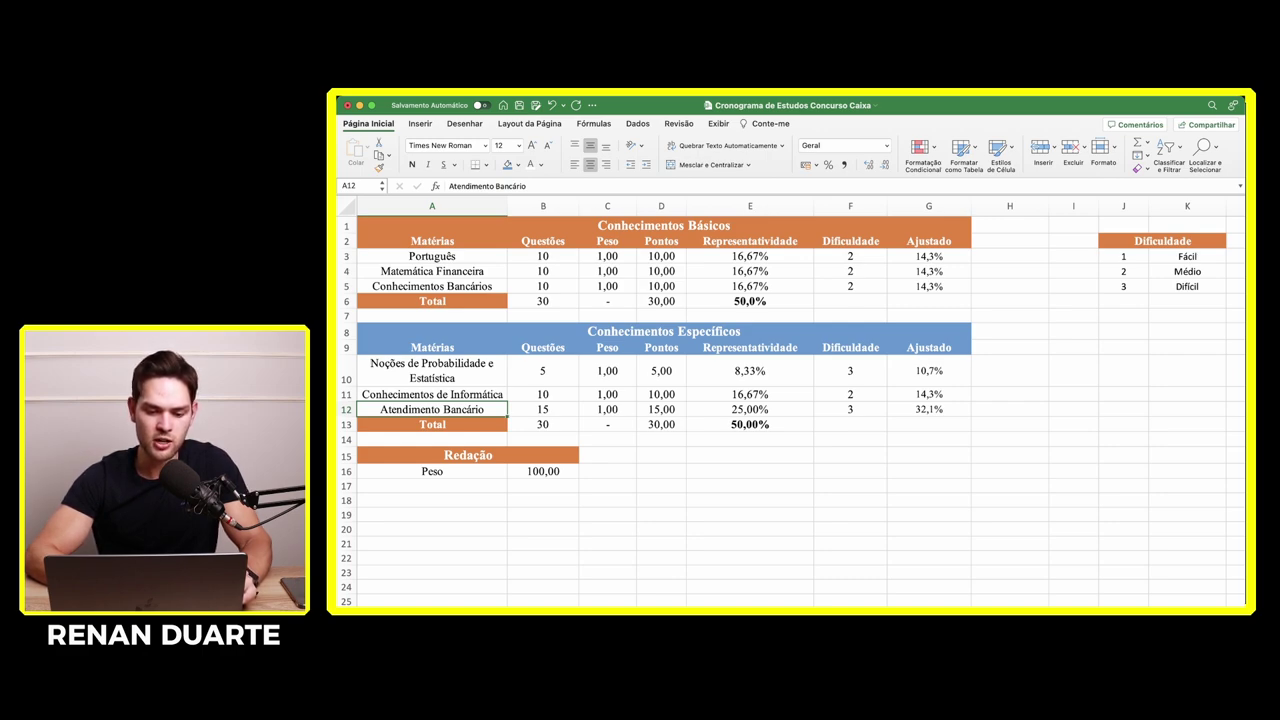
click(661, 424)
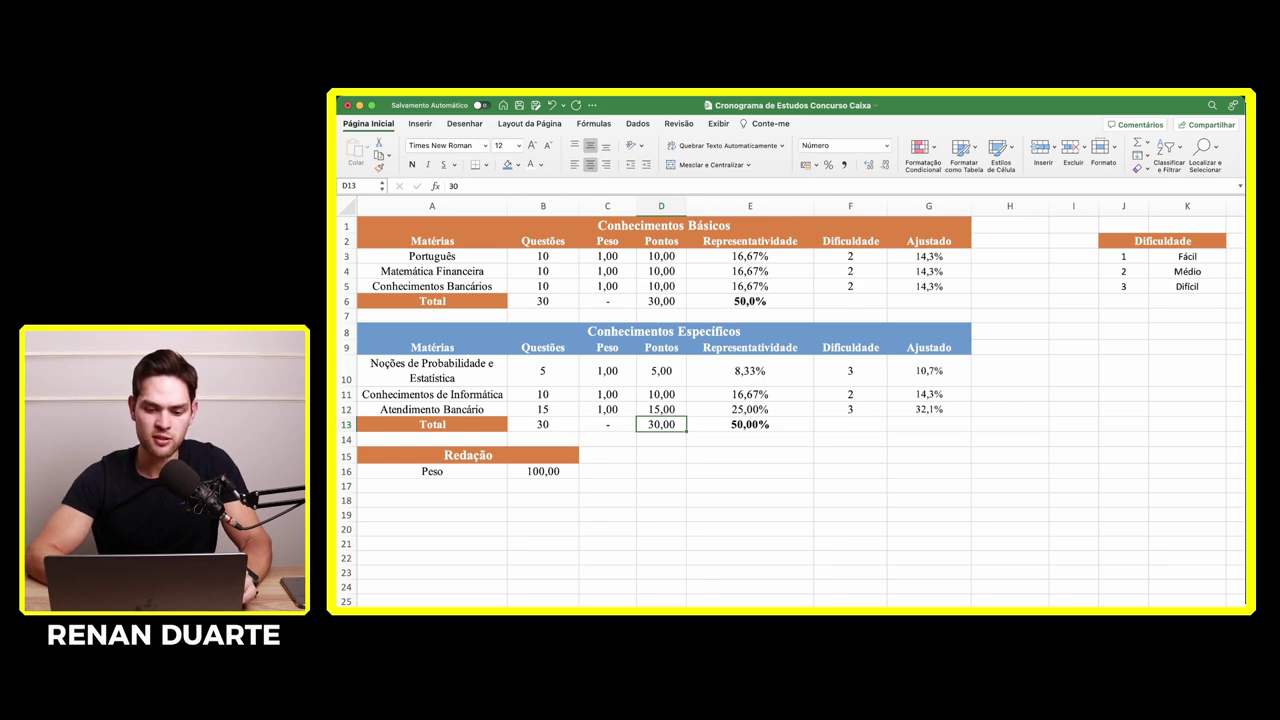
click(750, 424)
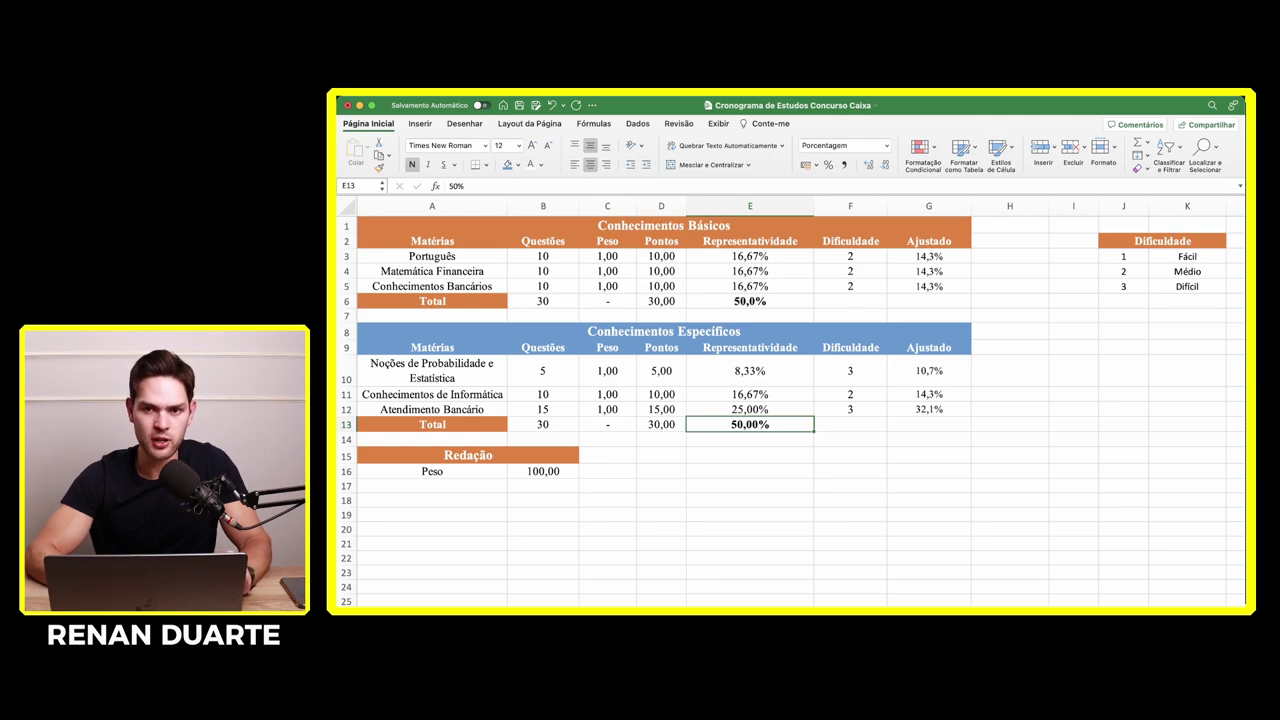
- Review the Redação weight, the Representatividade of the specific subjects, and the Dificuldade scale with its ratings and Ajustado values
click(543, 471)
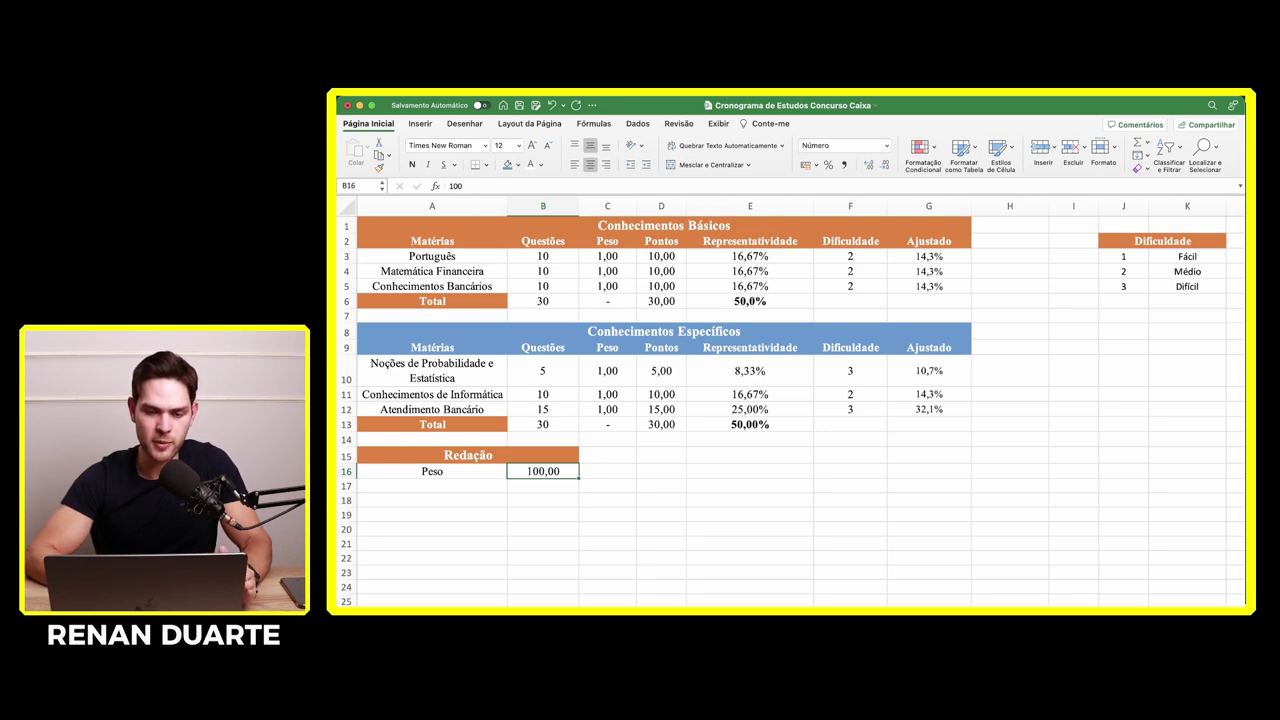
click(750, 409)
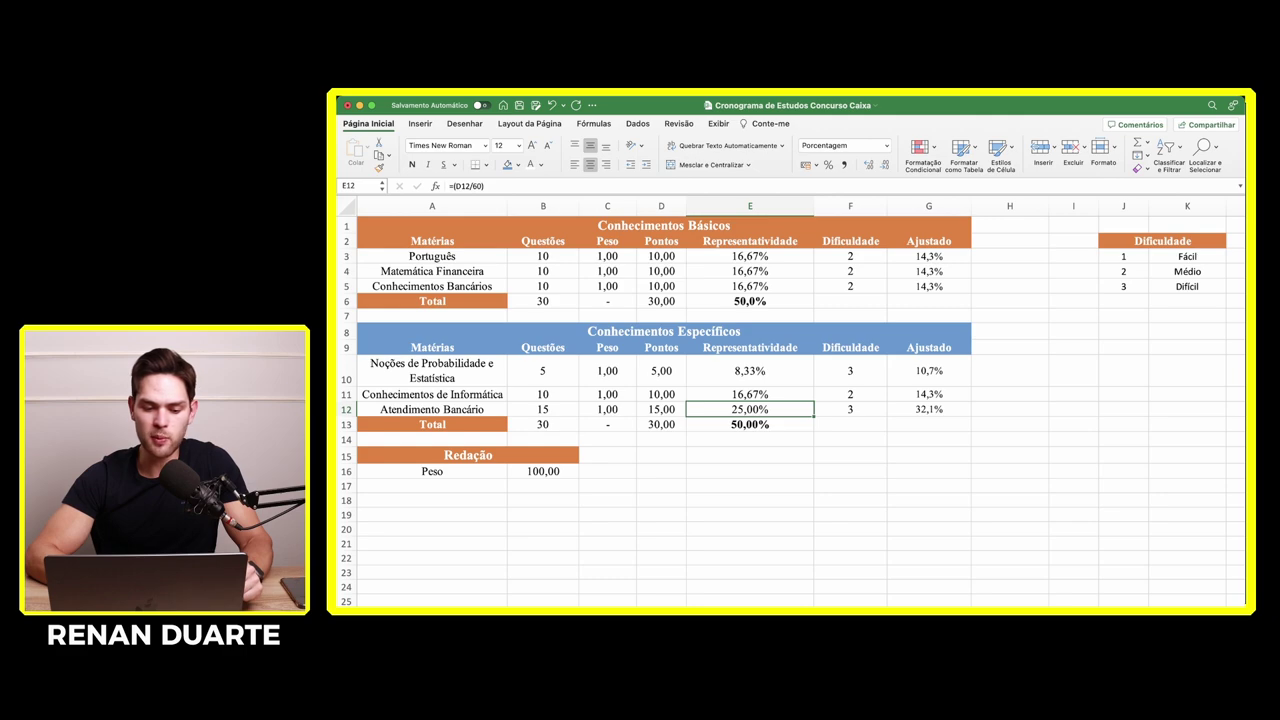
click(749, 371)
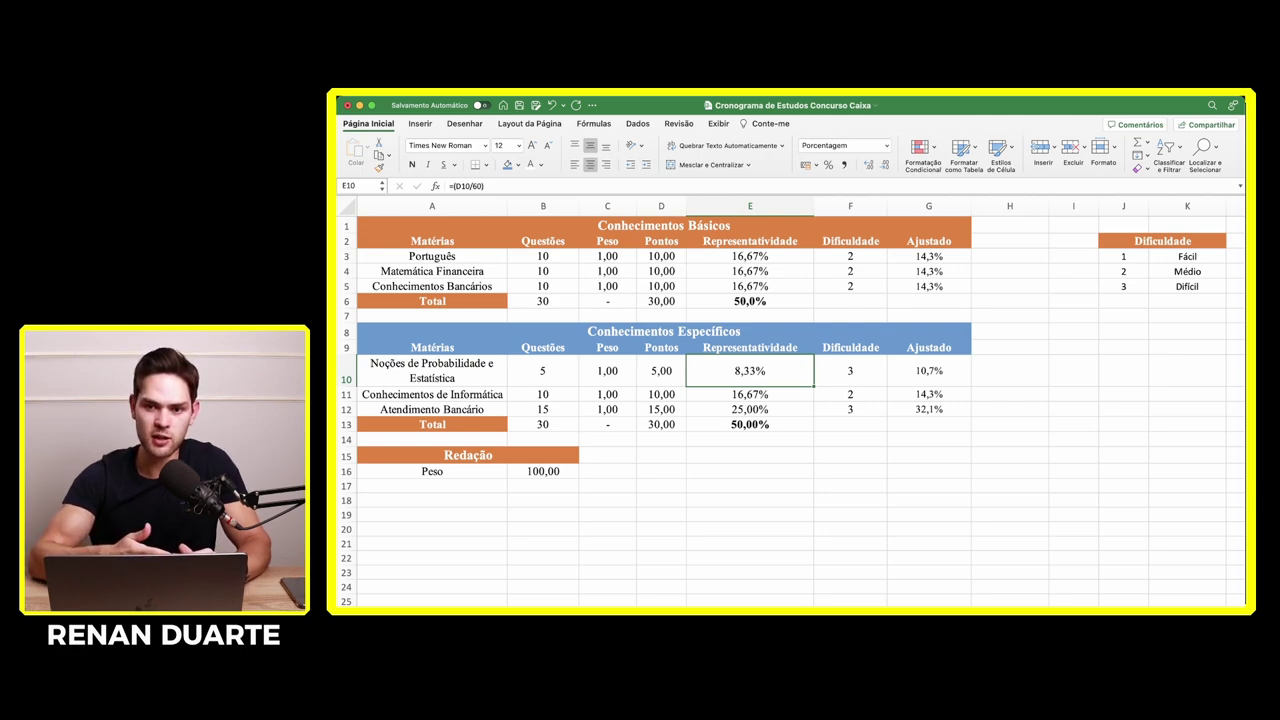
scroll(790, 400, right, 1)
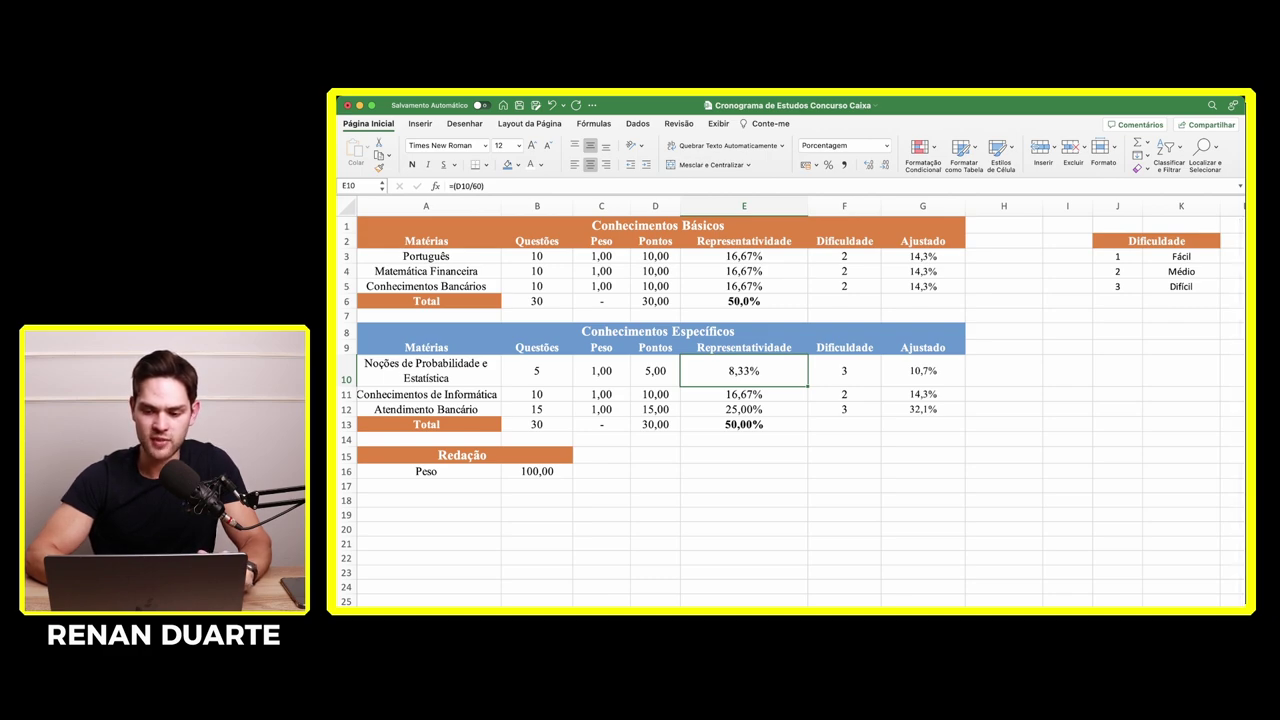
click(1117, 256)
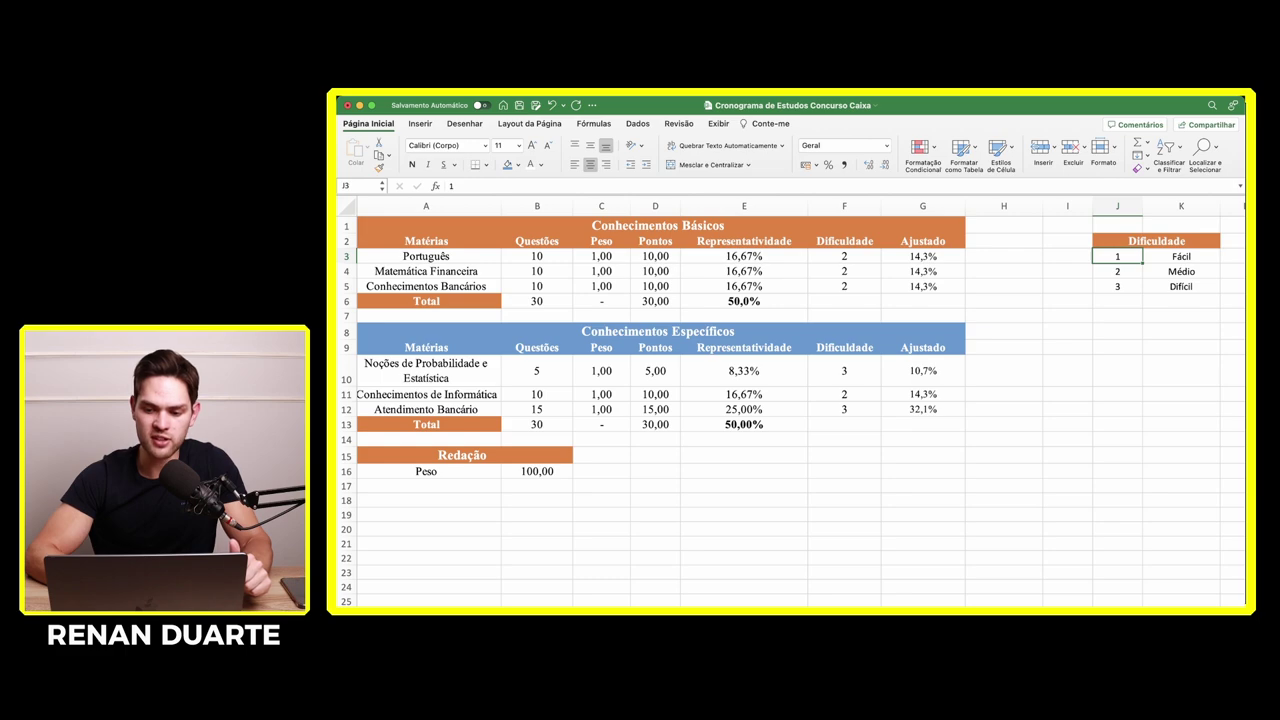
click(1181, 256)
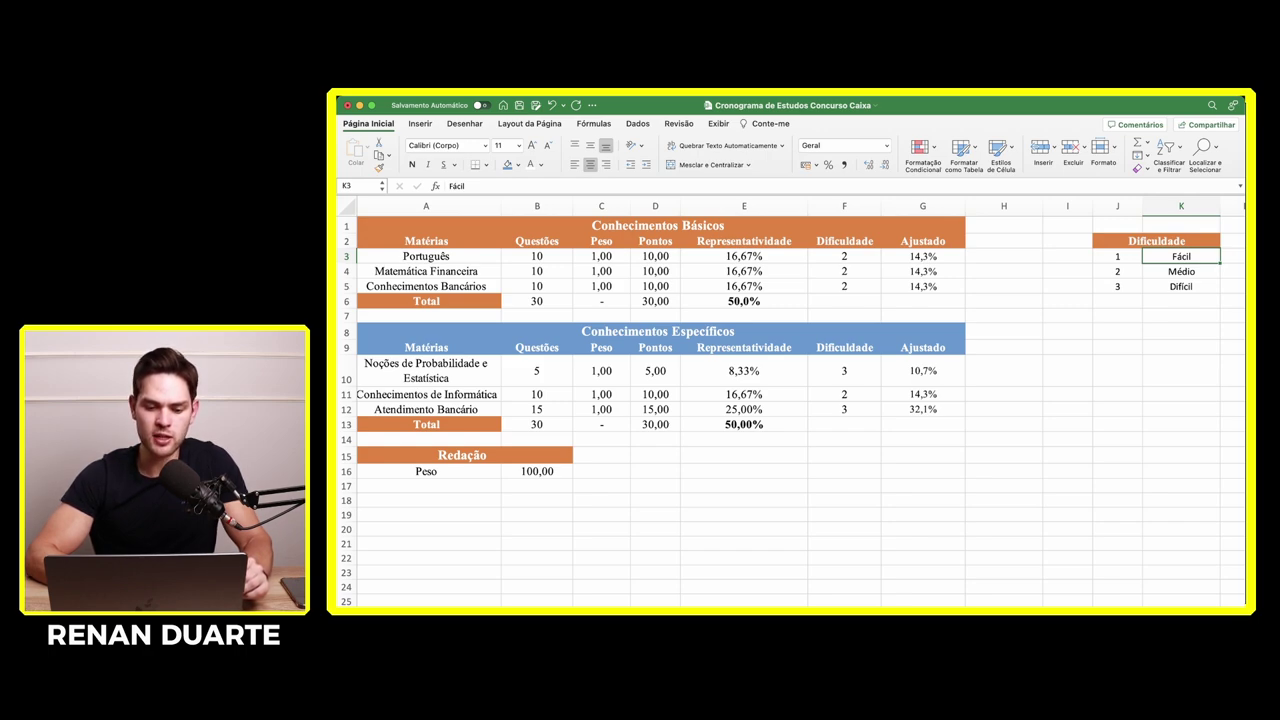
click(743, 409)
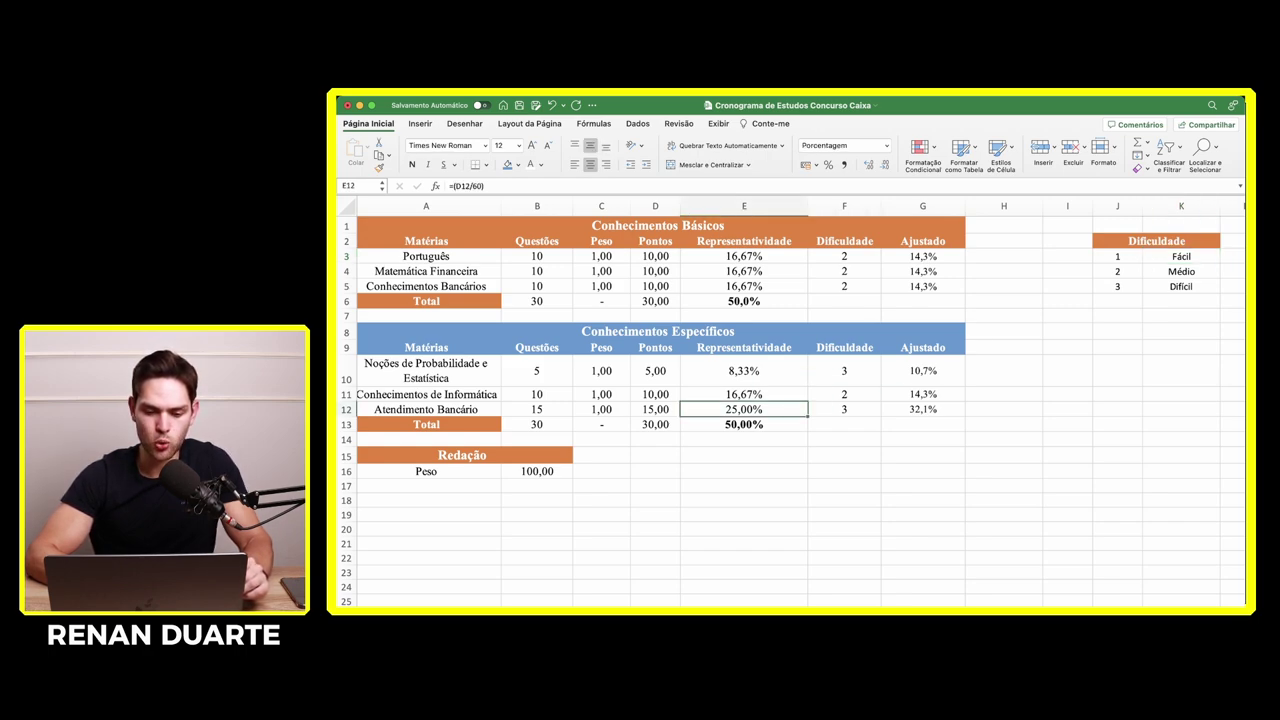
click(844, 370)
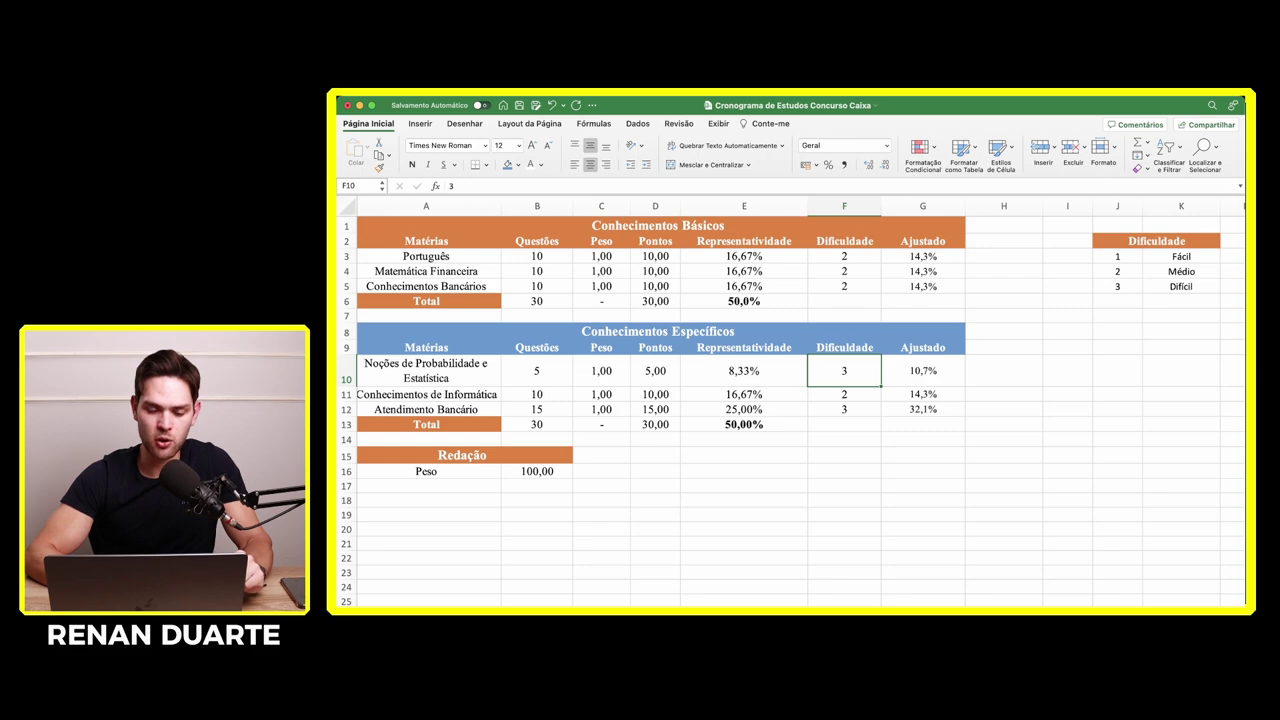
click(922, 409)
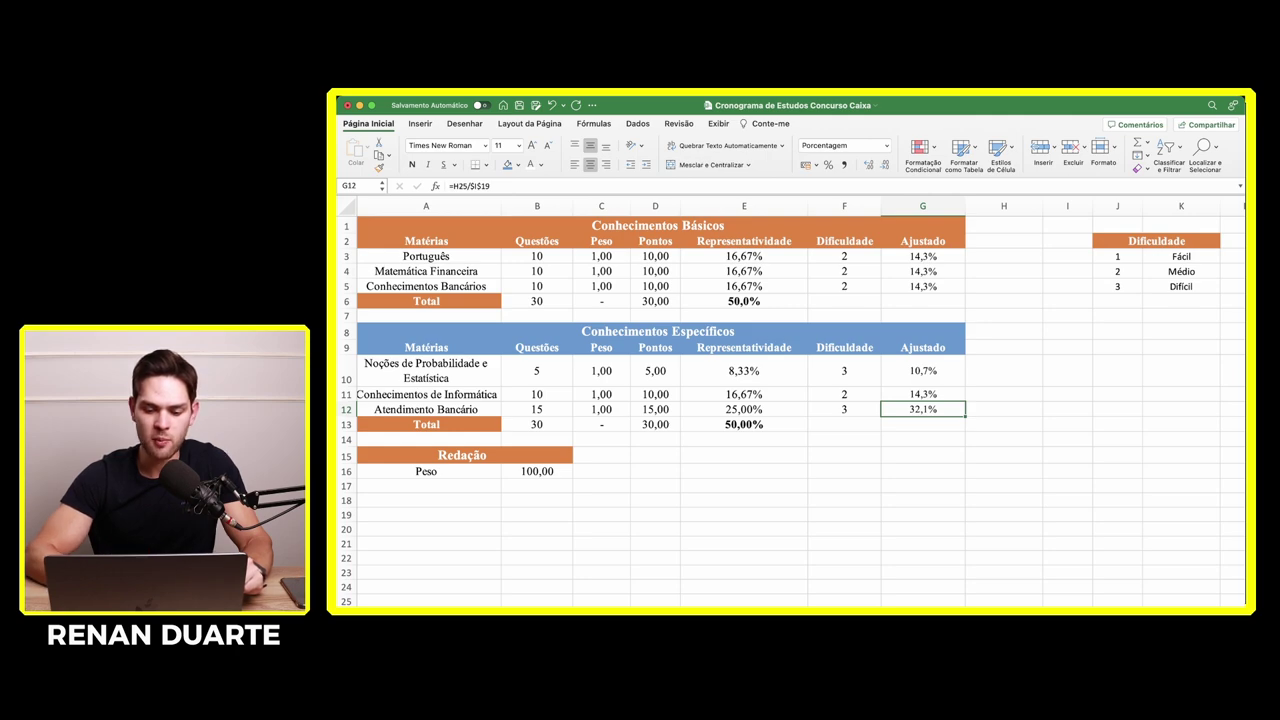
- Set the Dificuldade of Atendimento Bancário to 1 and check its Ajustado percentage
click(844, 409)
text(1)
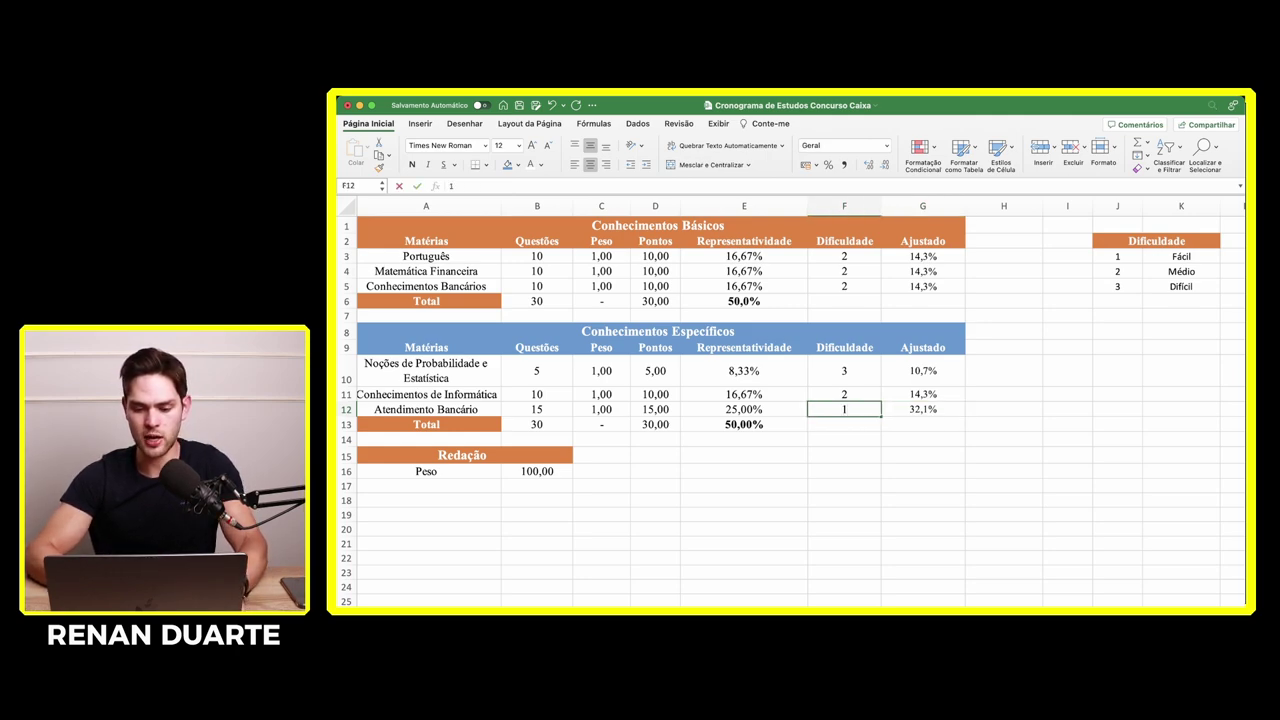
key(Return)
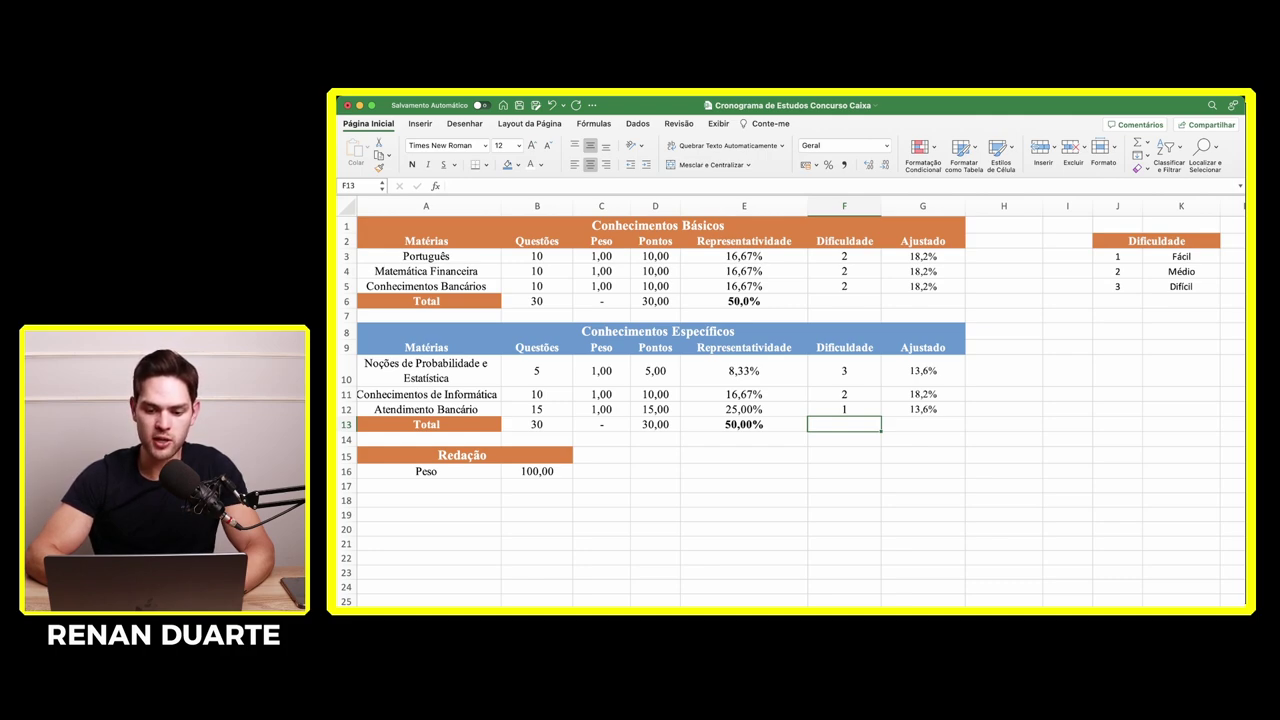
click(922, 409)
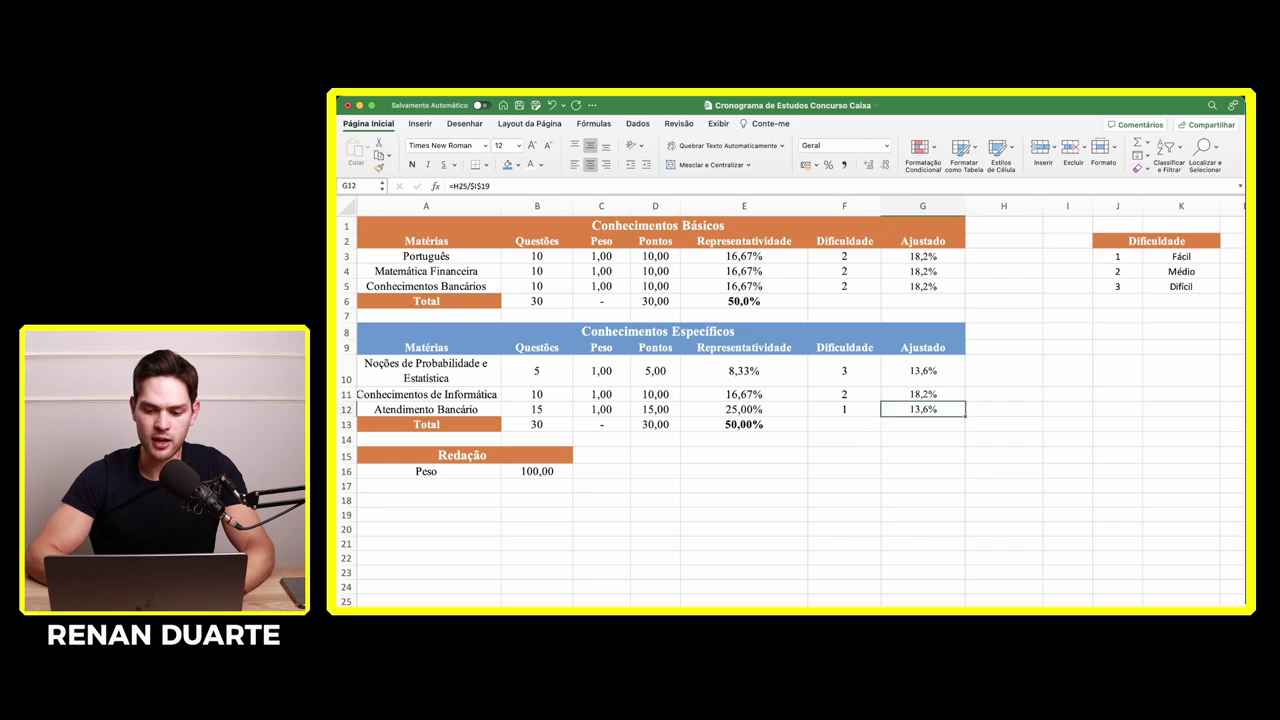
- Set the Dificuldade of Atendimento Bancário back to 3
click(844, 409)
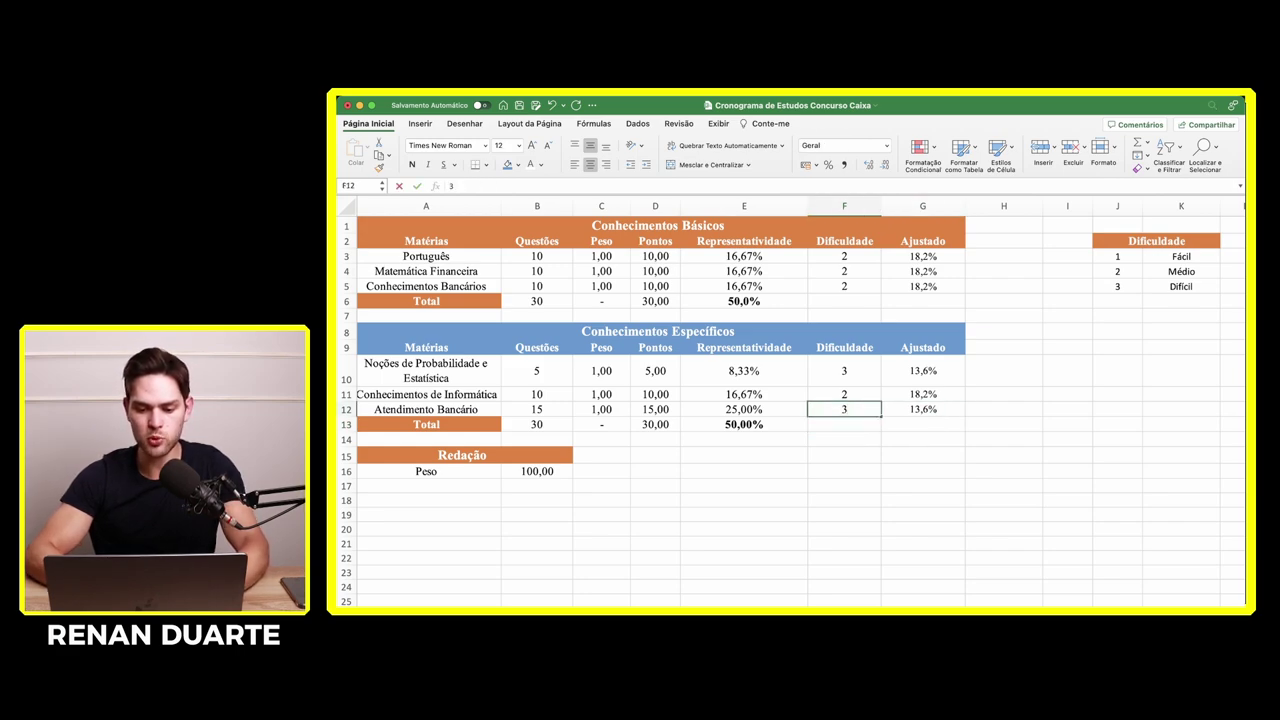
text(3)
key(Return)
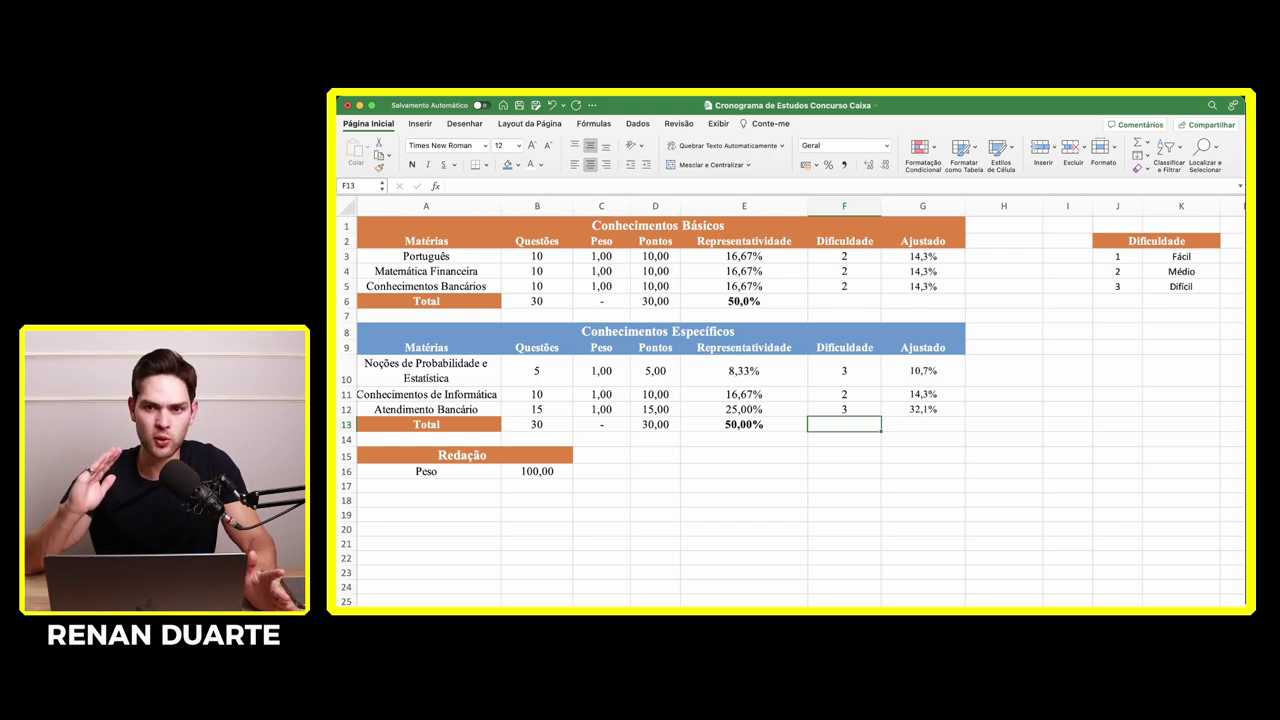
- On the next worksheet, review Horas Diárias and set Ciclo de Estudos (Dias) to 4
click(844, 256)
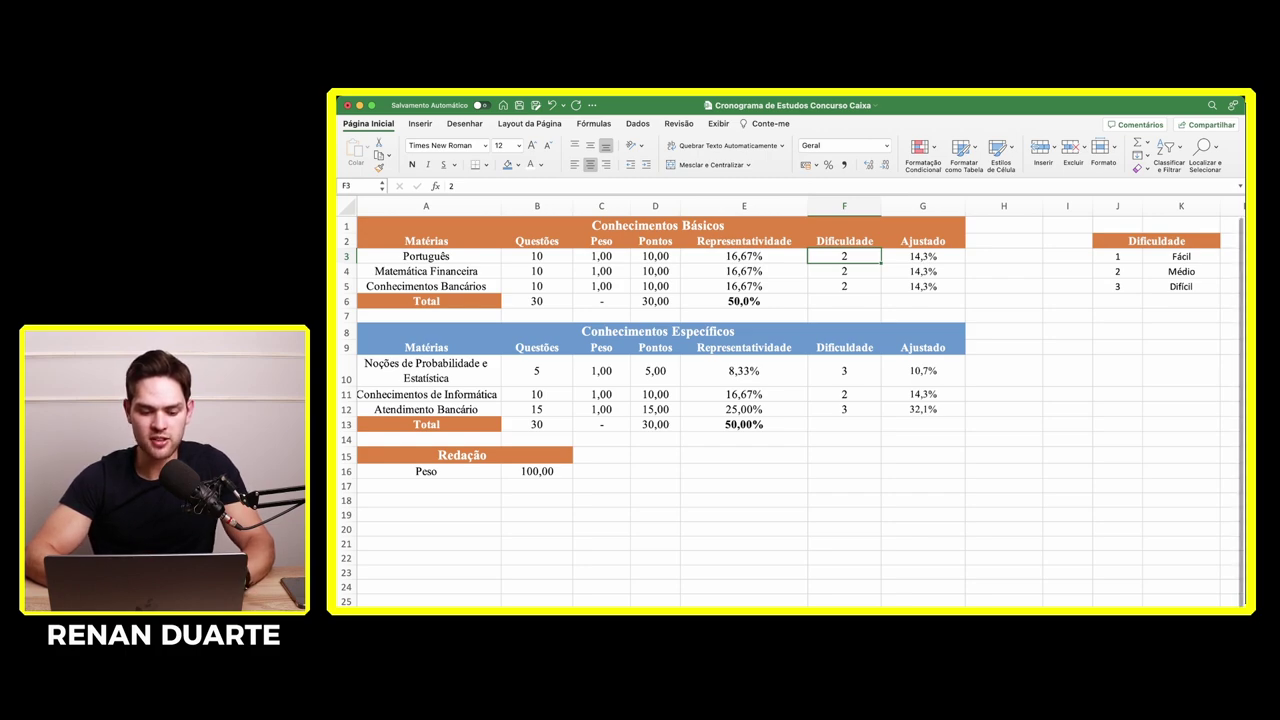
key(ctrl+Page_Down)
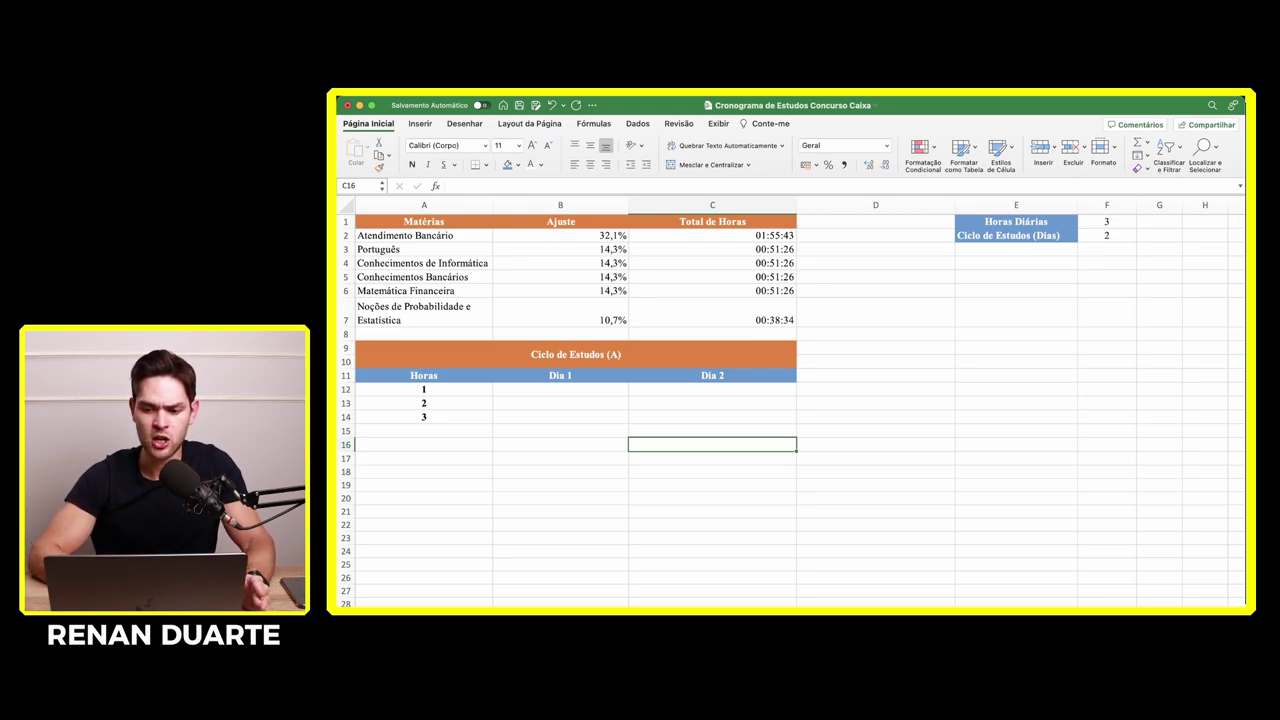
click(1106, 235)
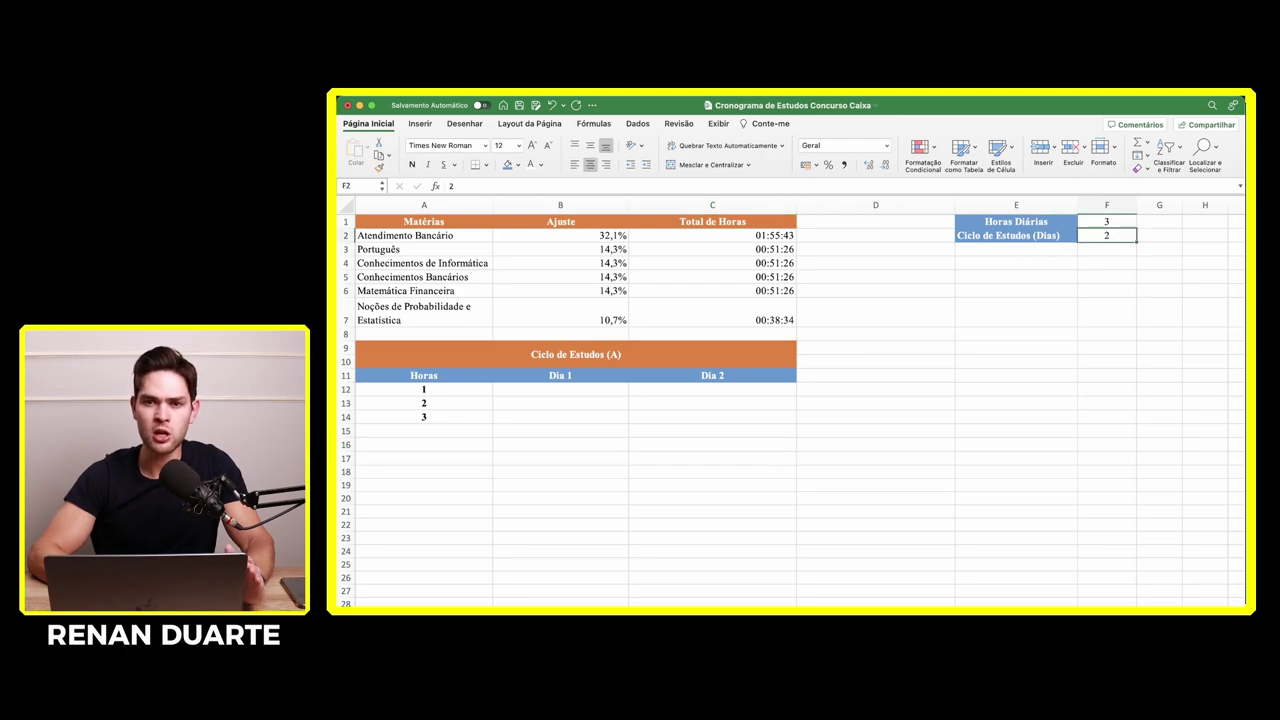
click(1106, 221)
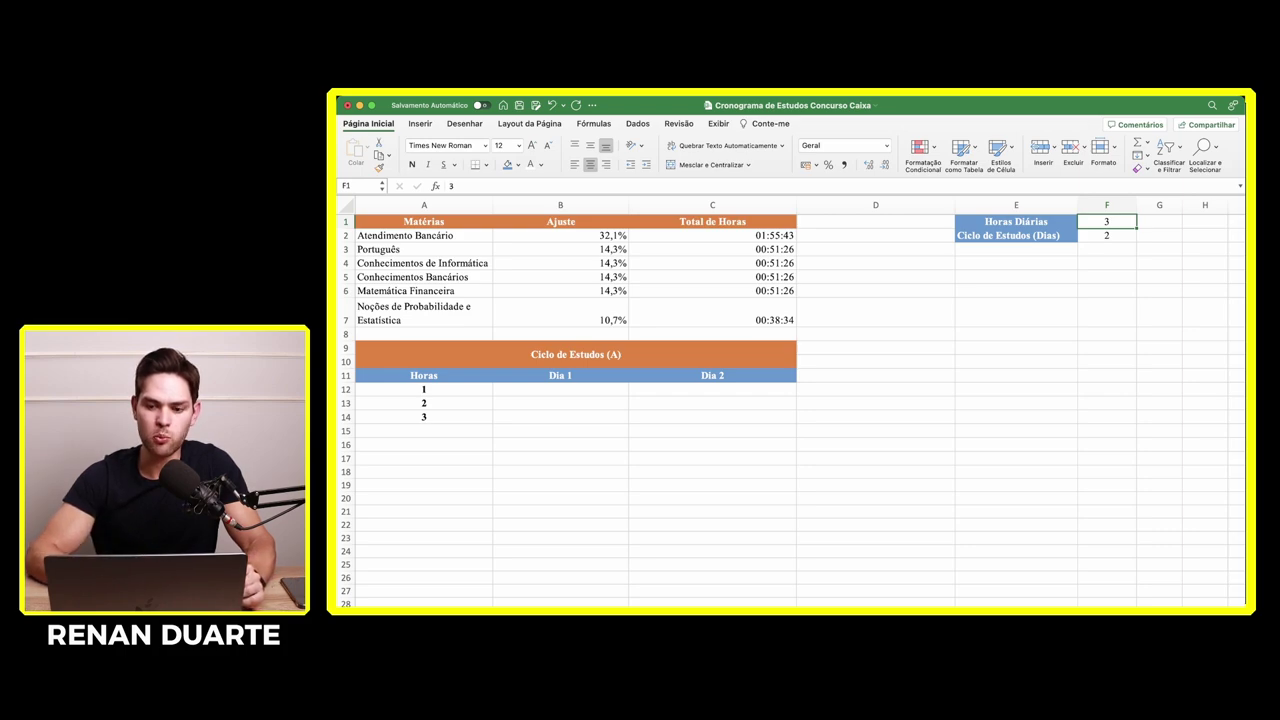
click(1106, 235)
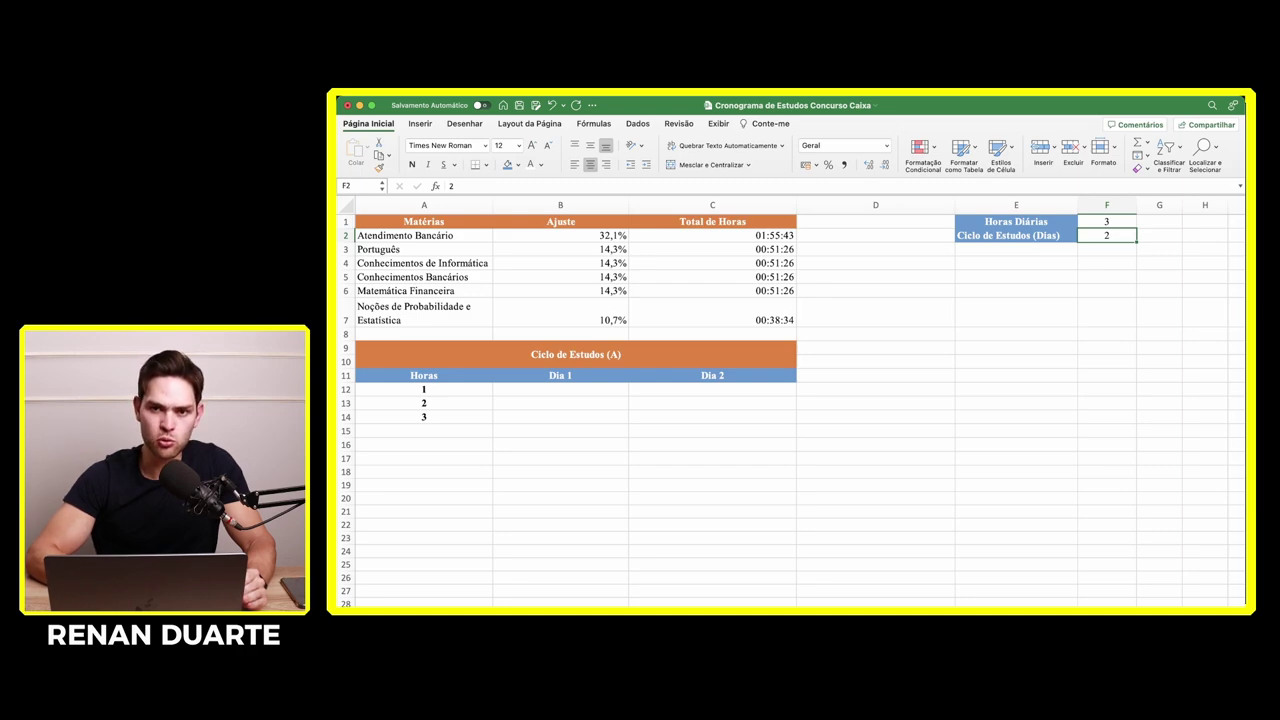
click(1106, 221)
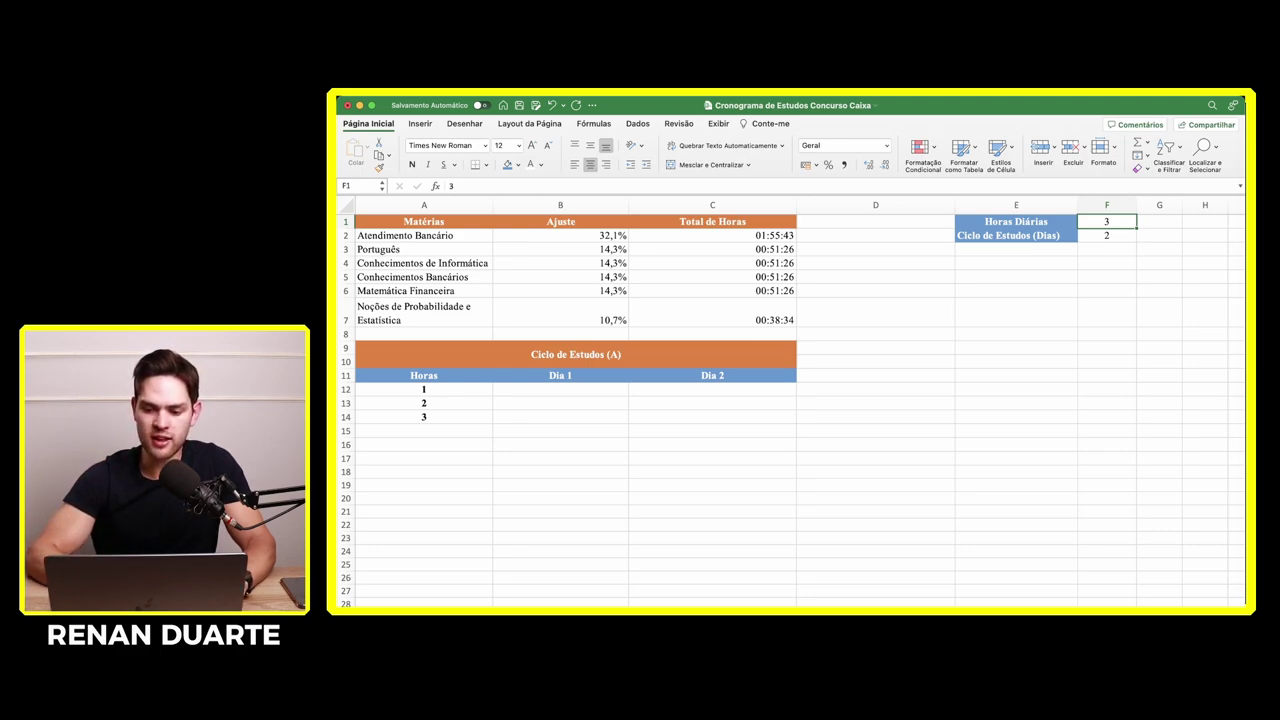
click(1106, 235)
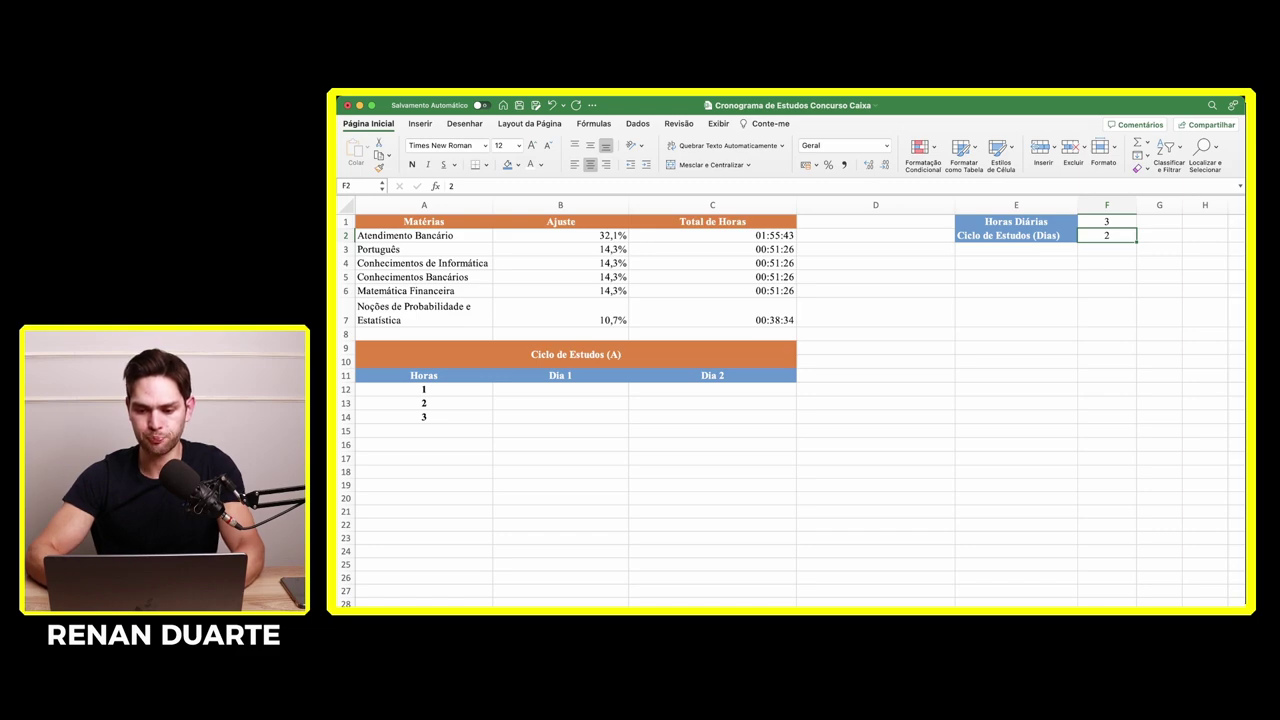
text(4)
key(Return)
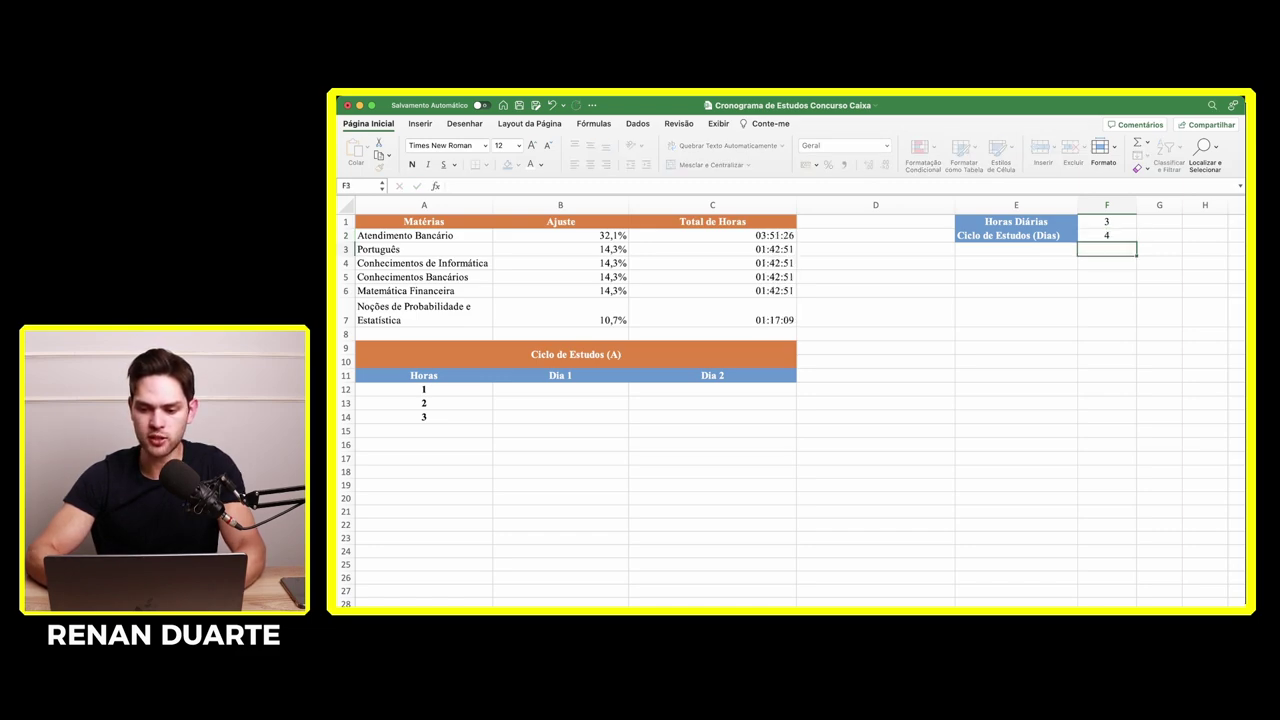
- Set Ciclo de Estudos (Dias) to 3 and Horas Diárias to 6
key(Up)
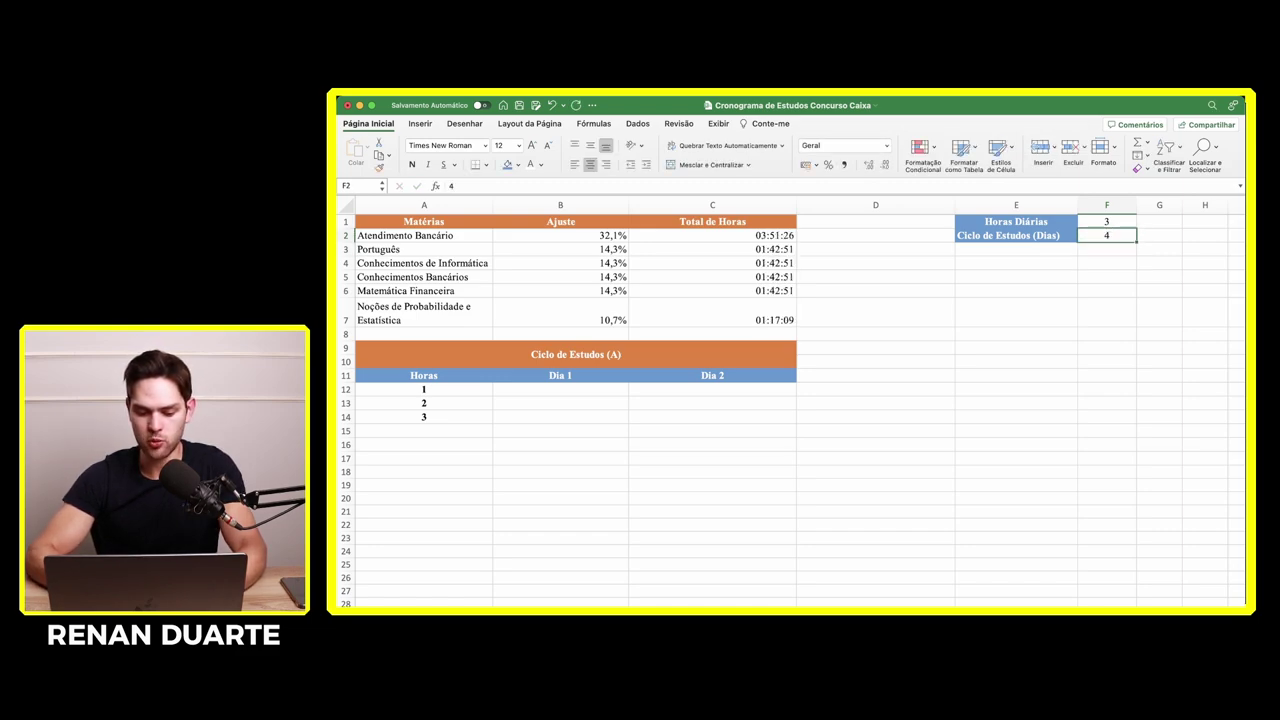
text(3)
key(Return)
click(1106, 221)
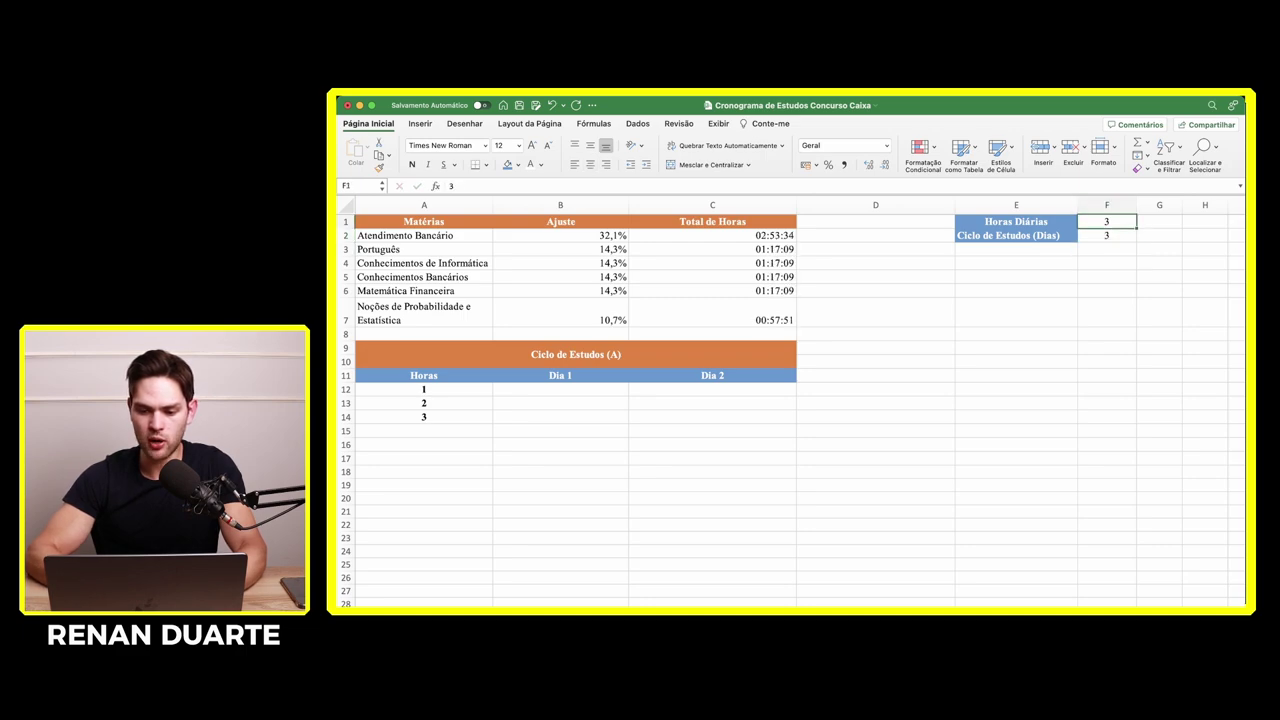
text(6)
key(Return)
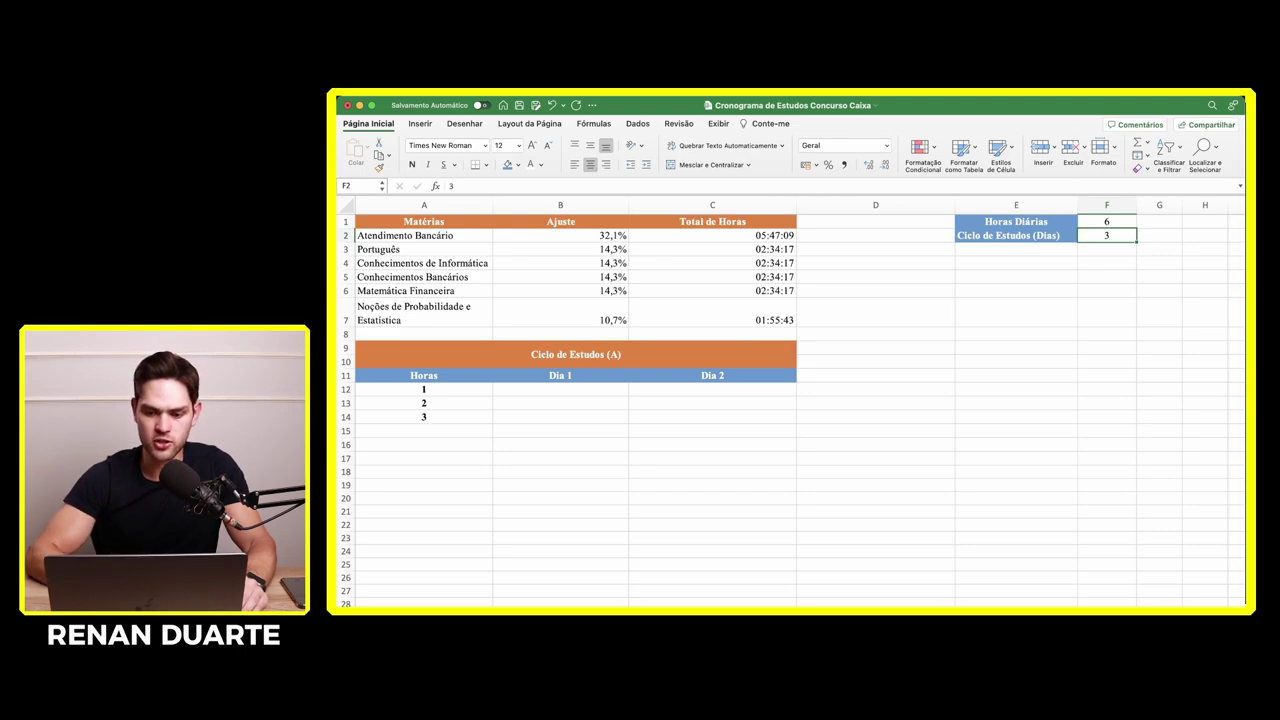
- Set Horas Diárias to 3 and Ciclo de Estudos (Dias) to 2, checking the Total de Horas of Atendimento Bancário
click(1106, 221)
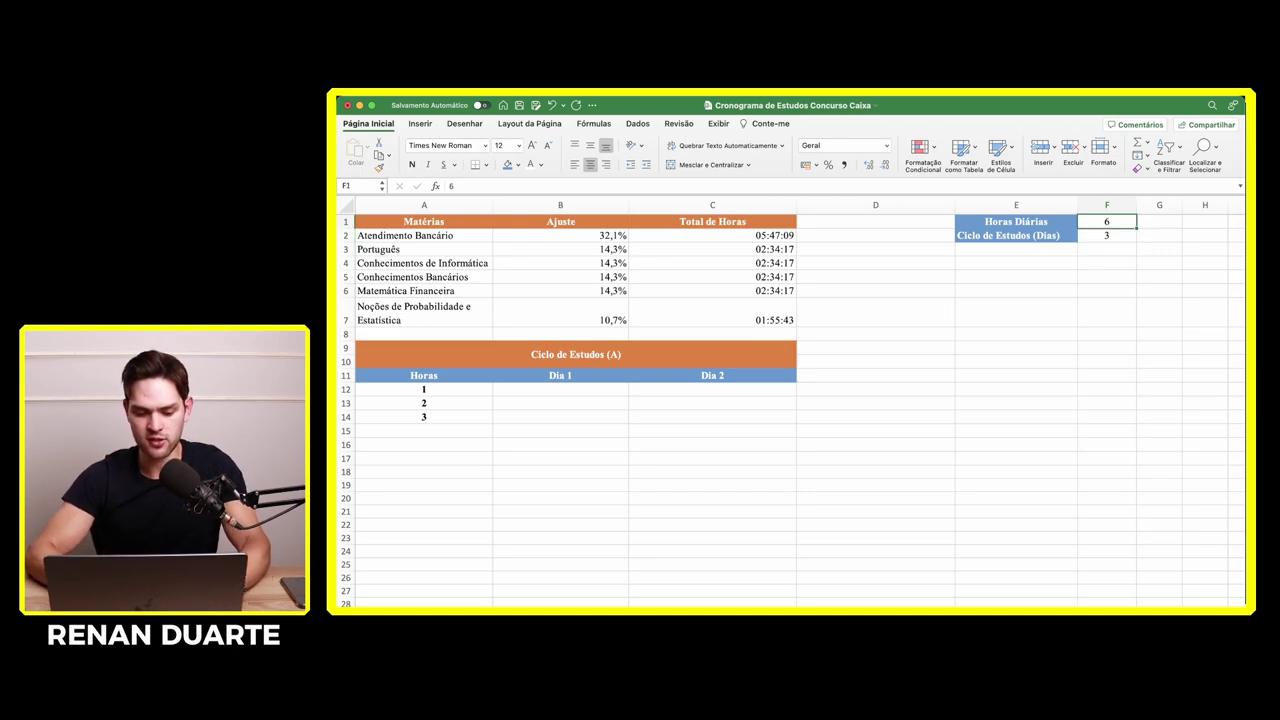
text(3)
key(Return)
text(2)
key(Return)
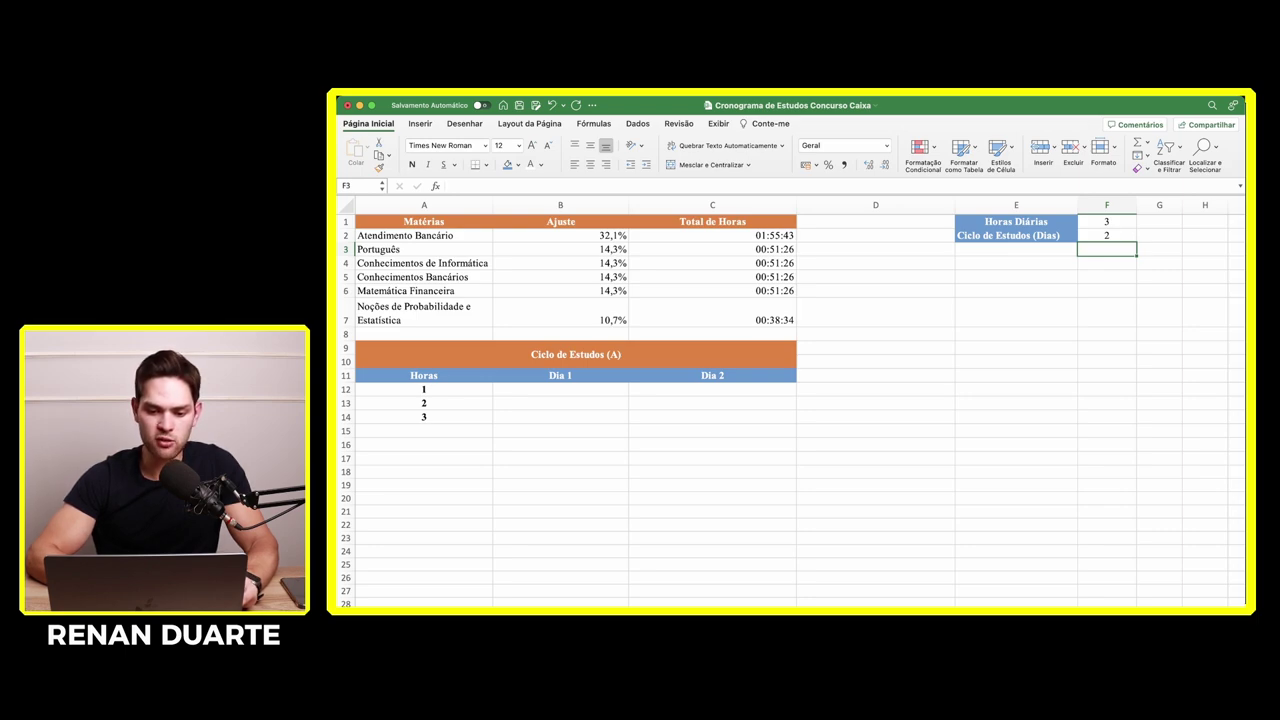
click(712, 235)
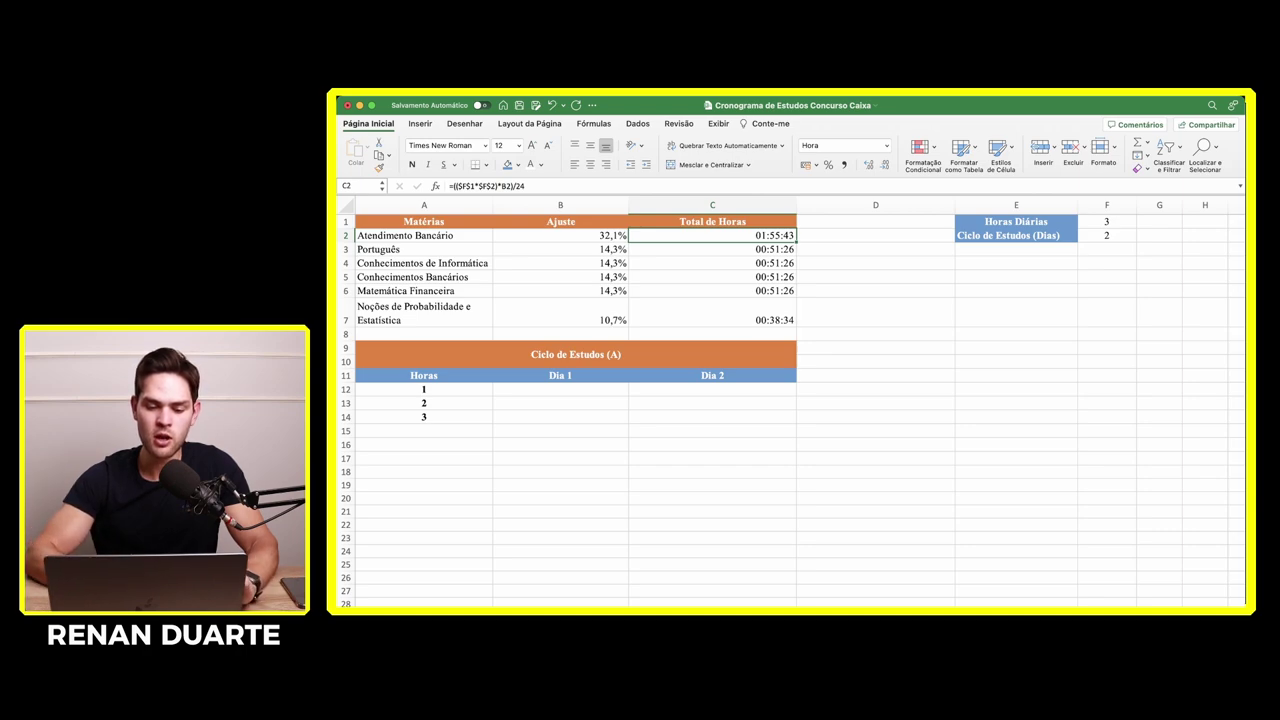
- Enter "Atendimento Bancário" as the subject for hour 1 of Dia 1 in the Ciclo de Estudos (A) table
click(560, 389)
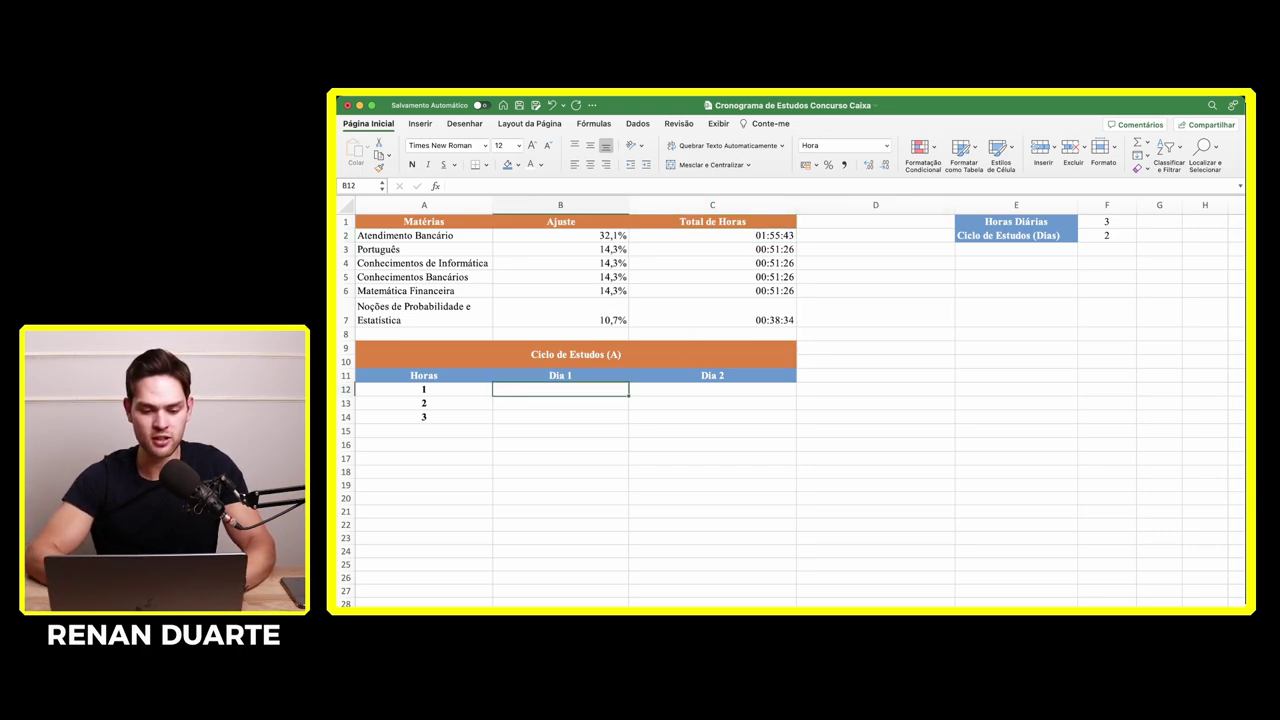
text(A)
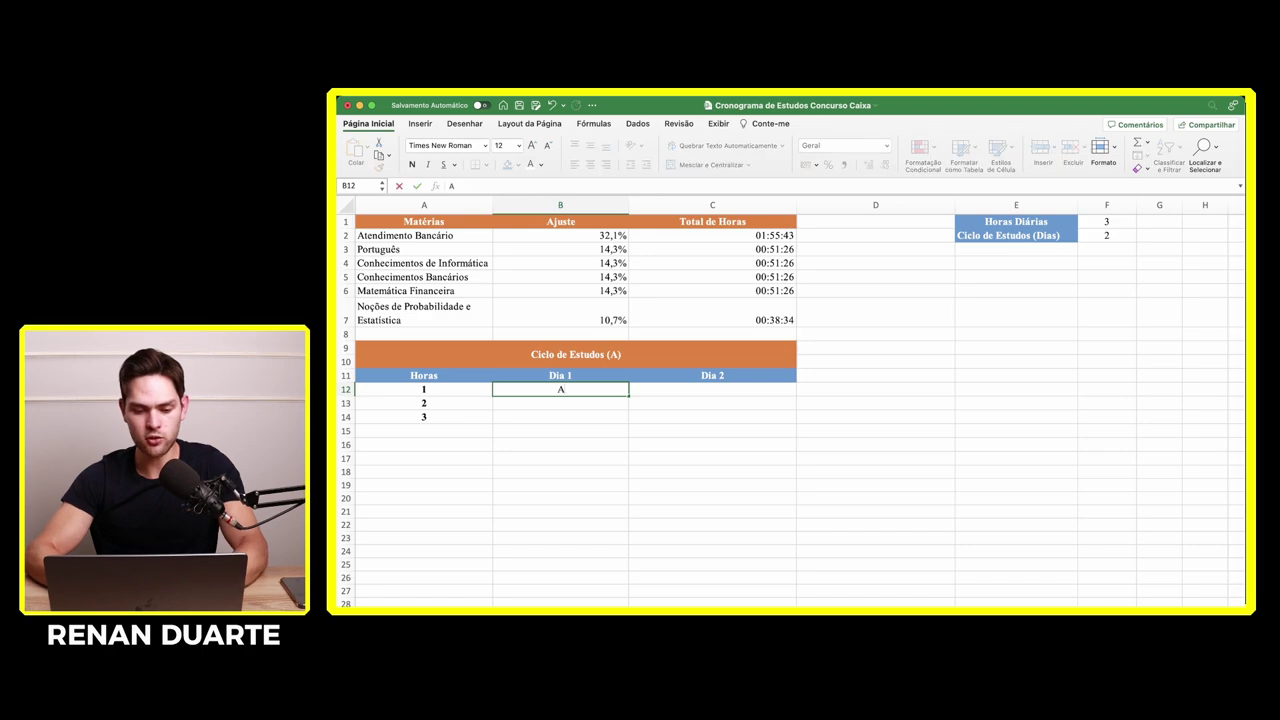
text(tendimento )
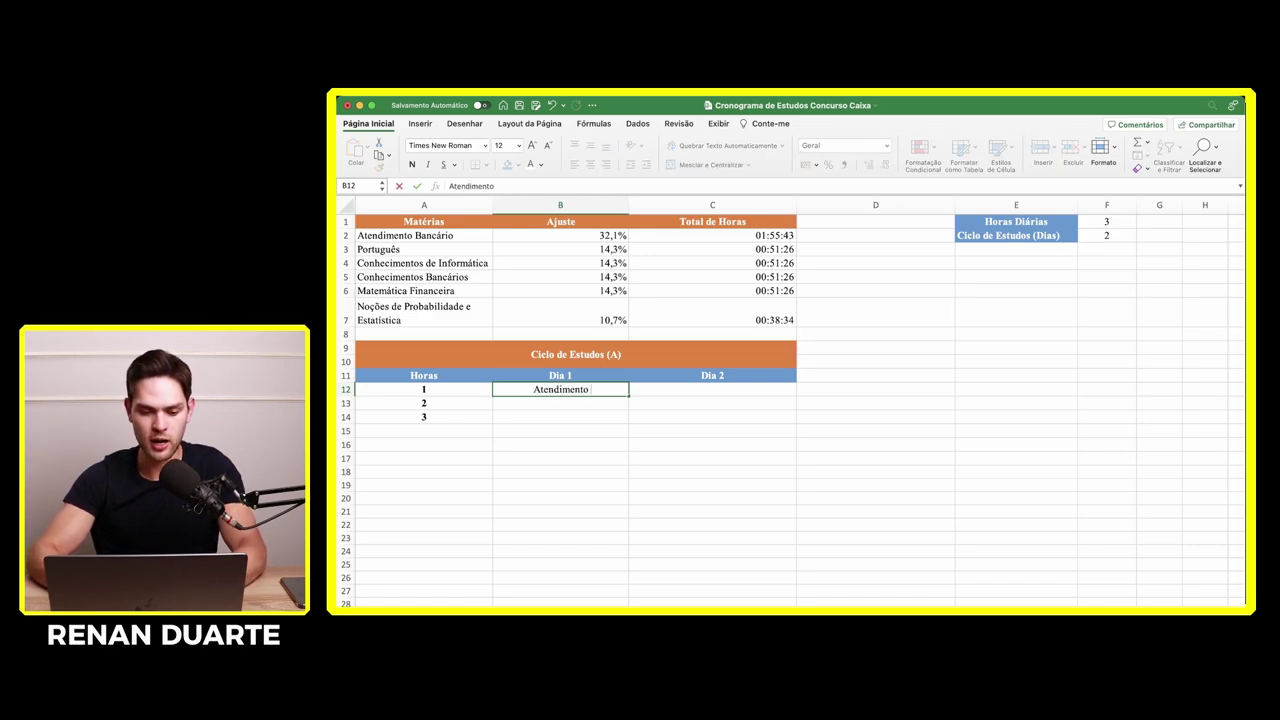
text(Bancários)
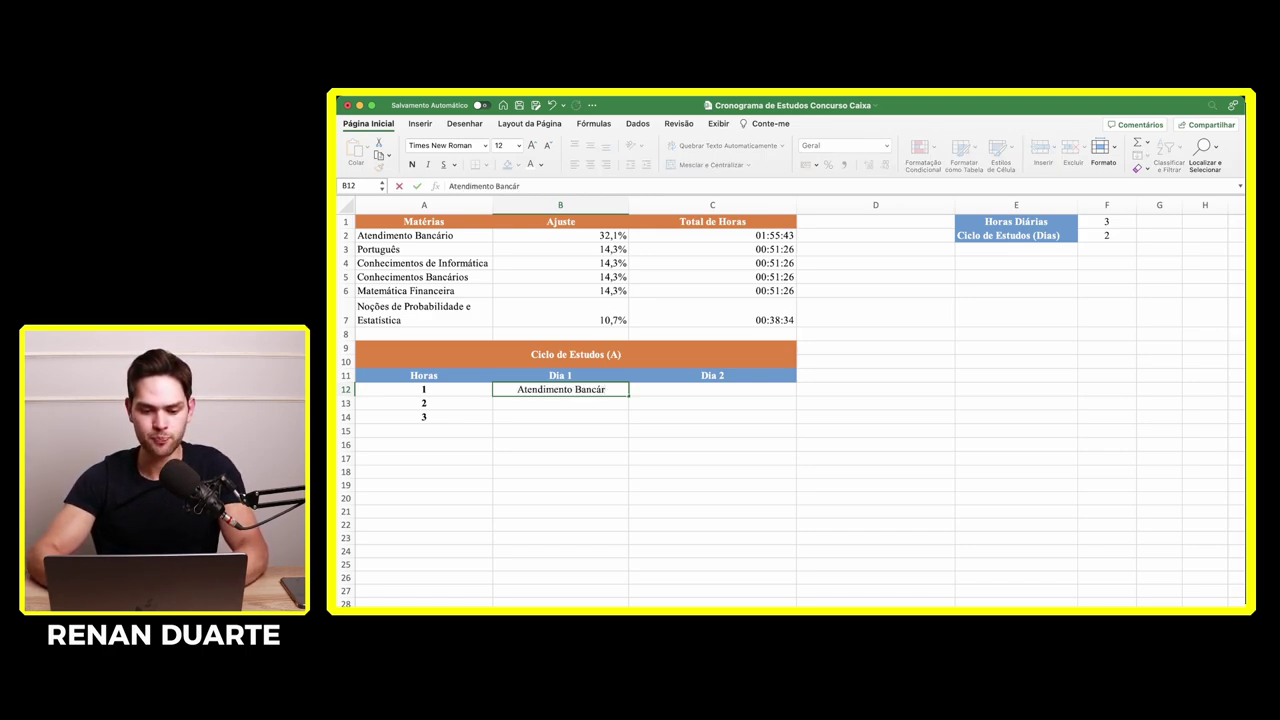
key(Return)
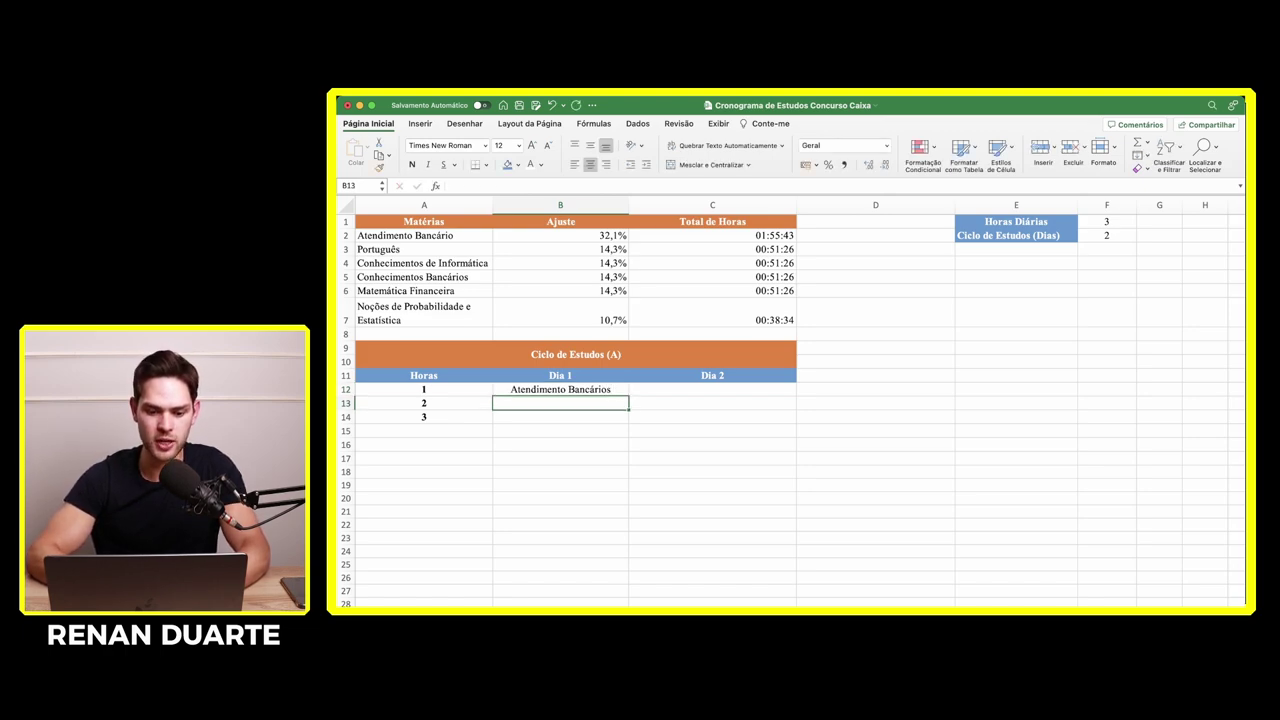
key(Up)
key(F2)
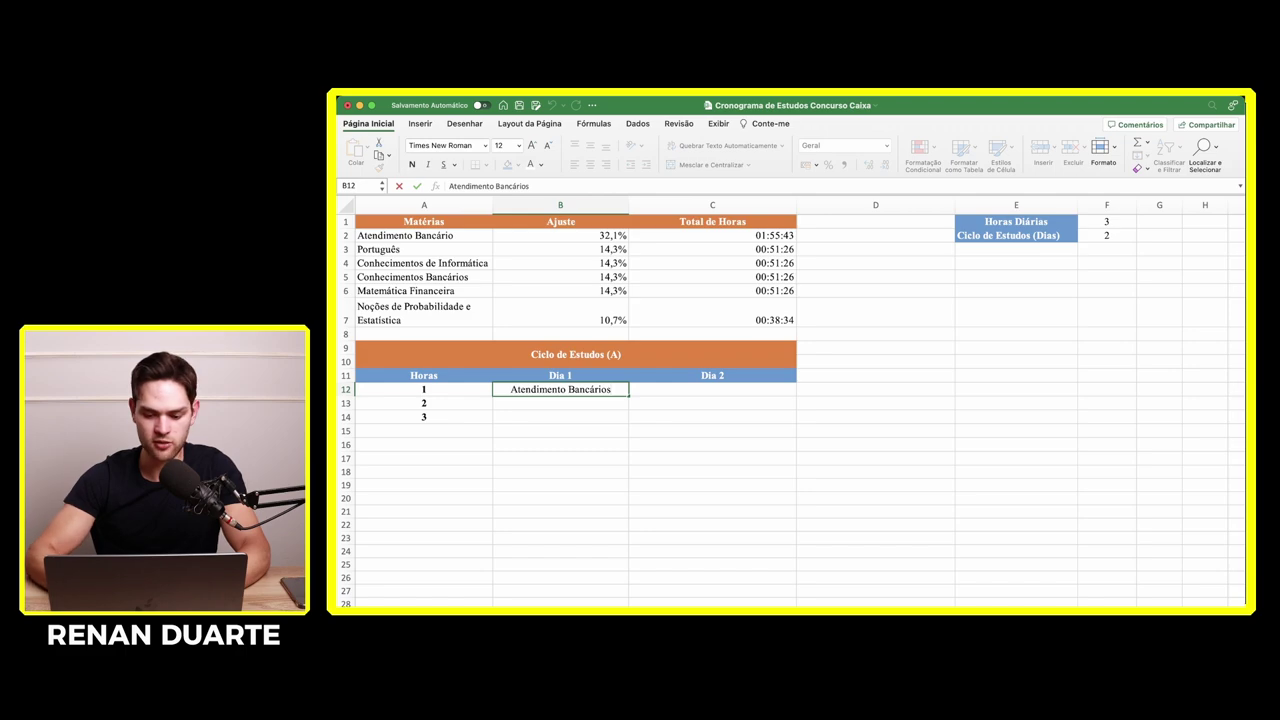
key(BackSpace)
key(Tab)
- Copy Atendimento Bancário from hour 1 of Dia 1 to hour 1 of Dia 2
click(560, 389)
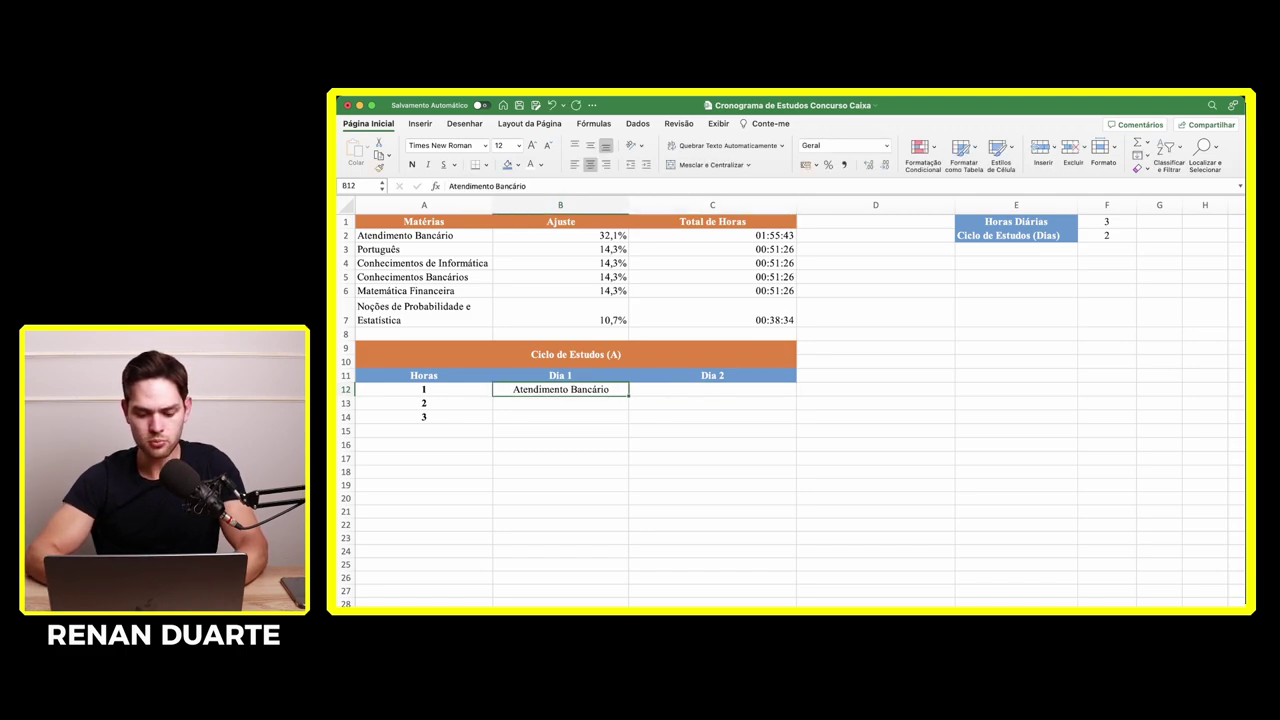
key(super+c)
key(Right)
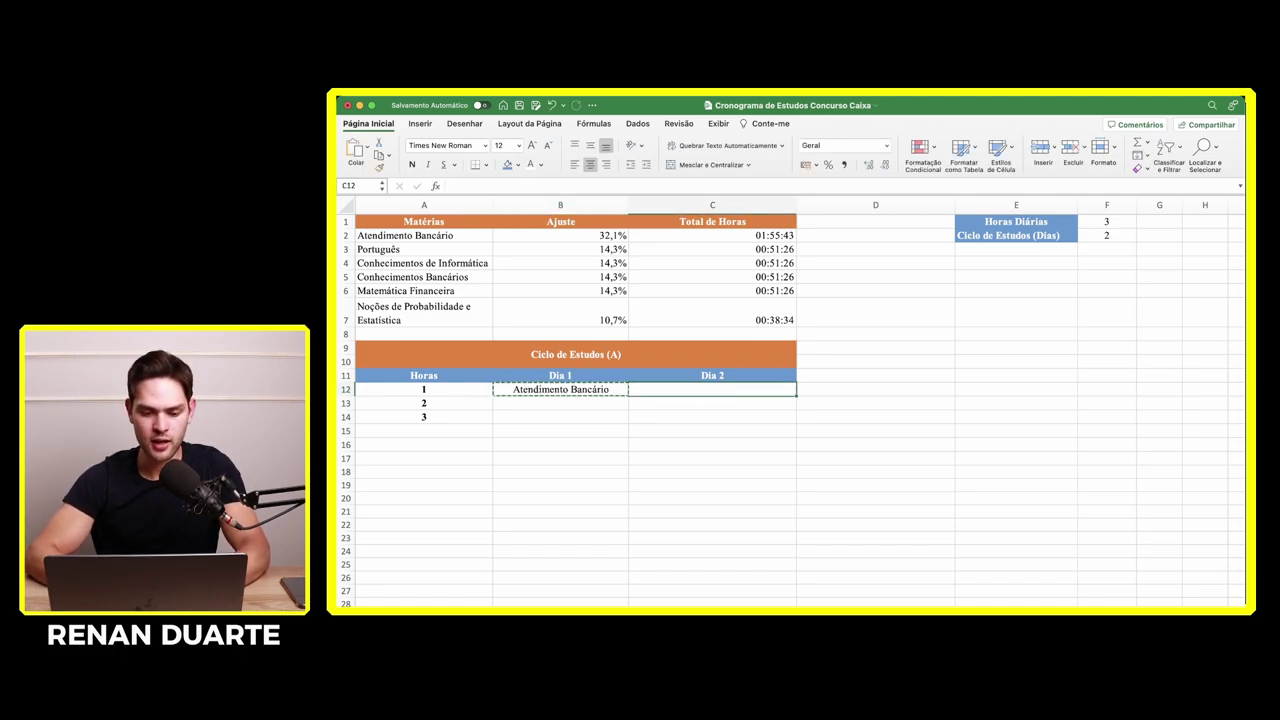
key(super+v)
click(712, 417)
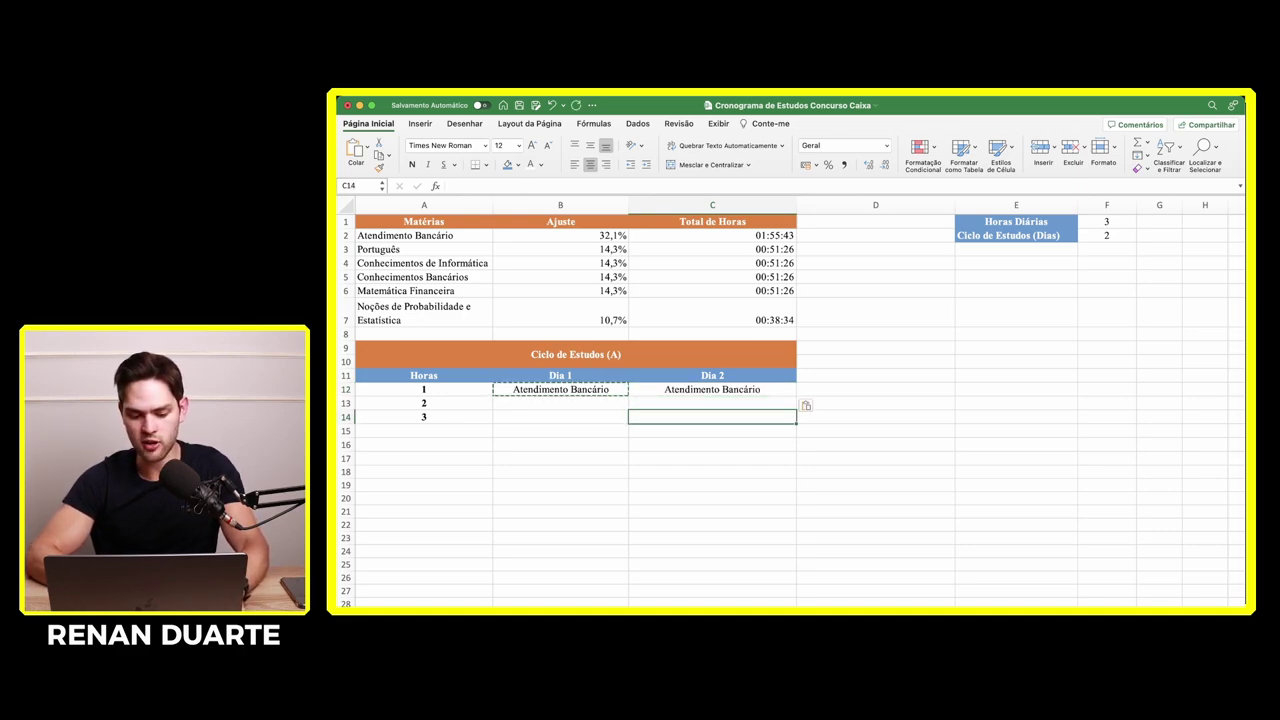
key(Escape)
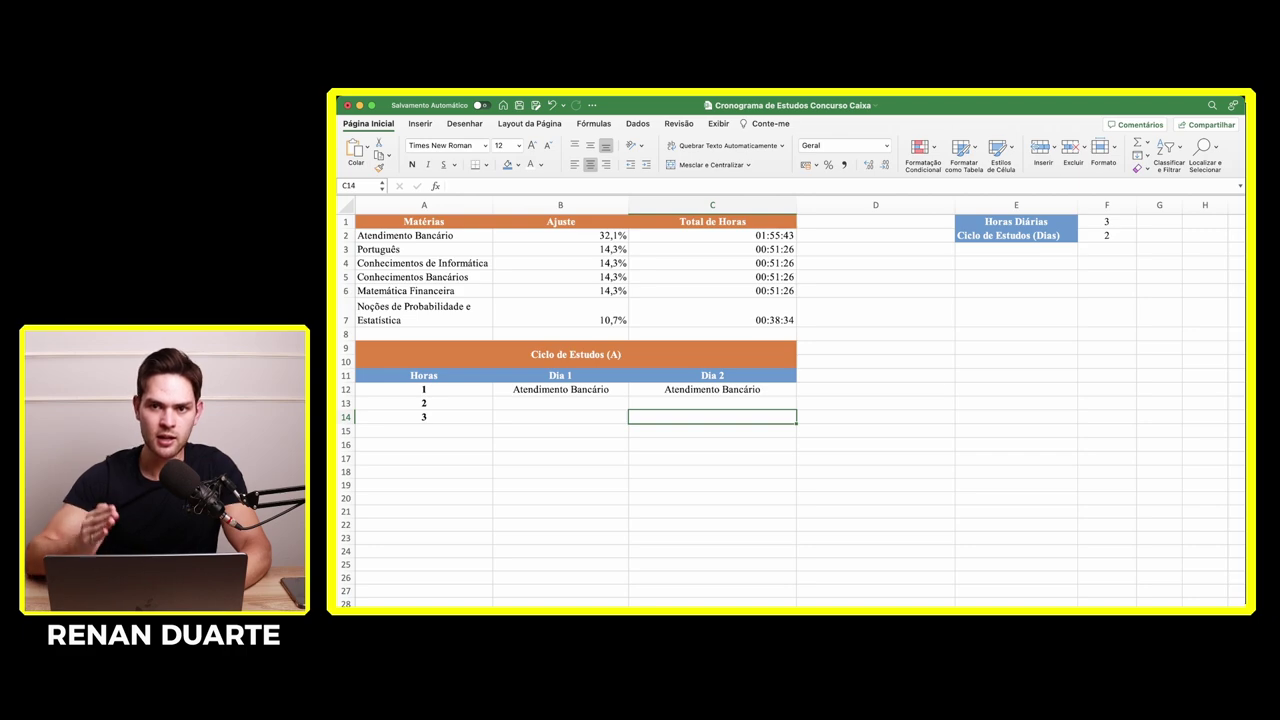
- Fill hour 2 of the Ciclo de Estudos (A) with "Português" for Dia 1 and "Conhecimentos de Informática" for Dia 2
click(560, 403)
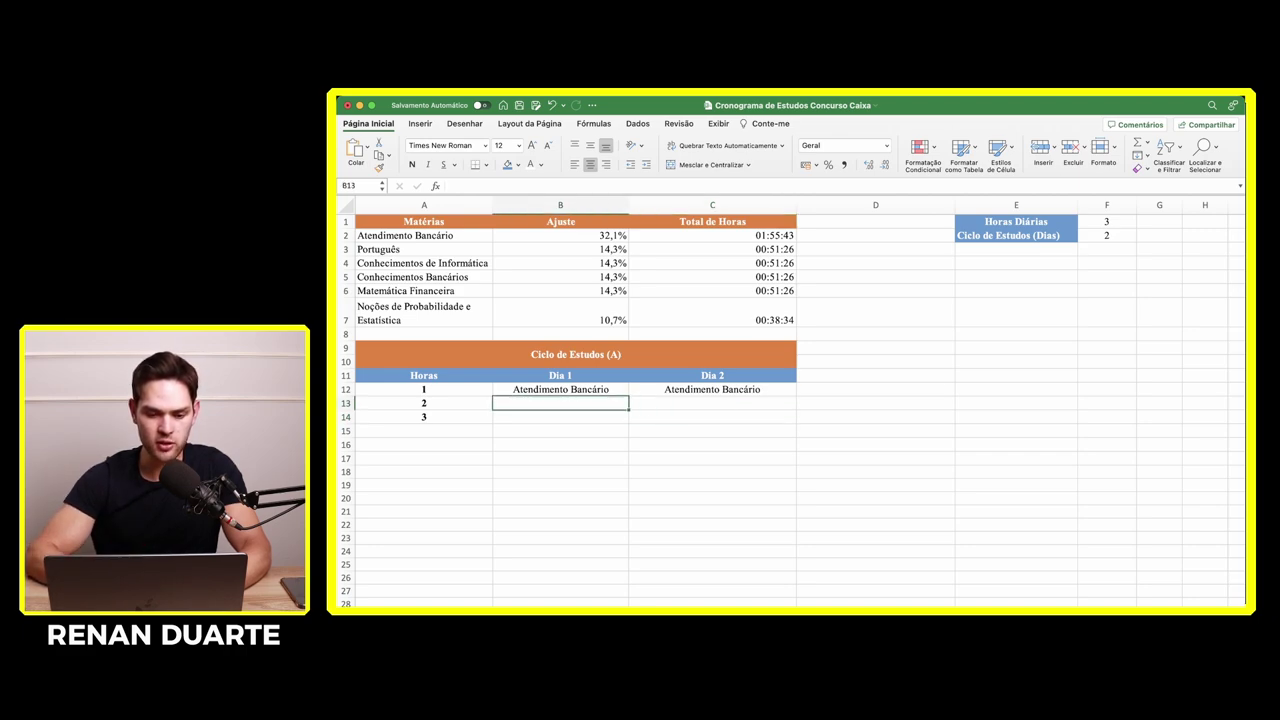
text(Portugu)
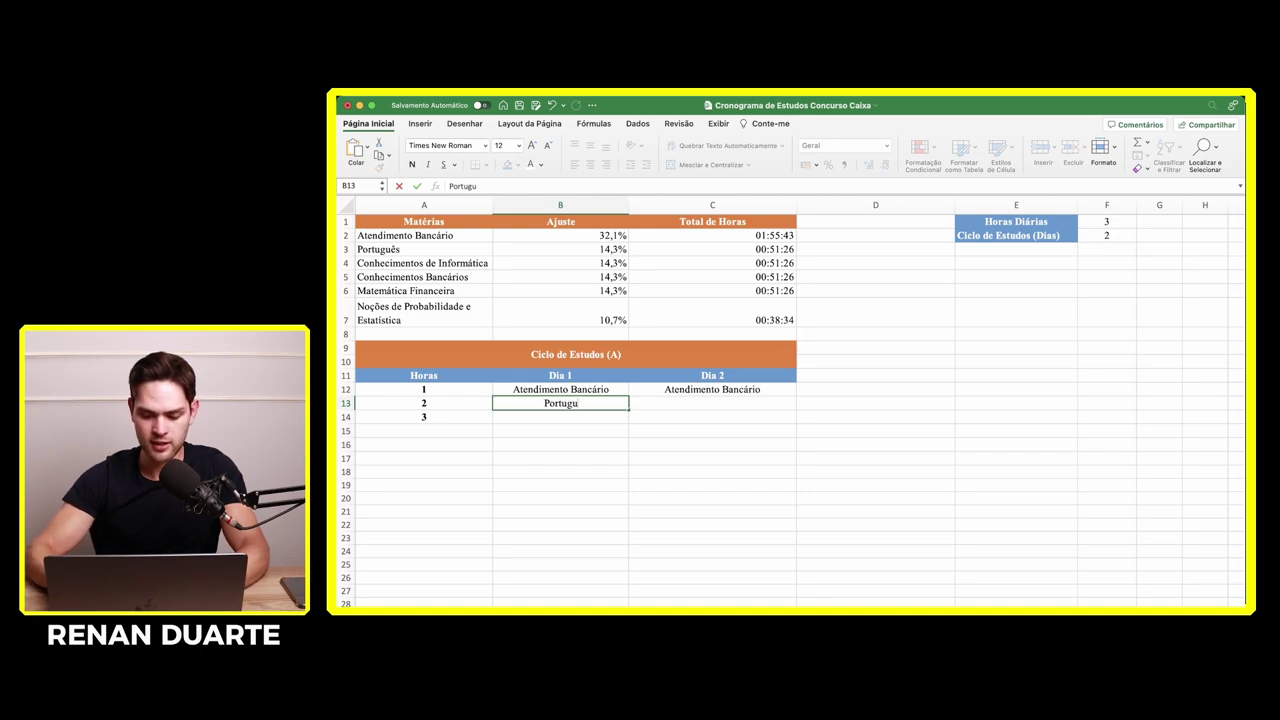
text(ês)
key(Return)
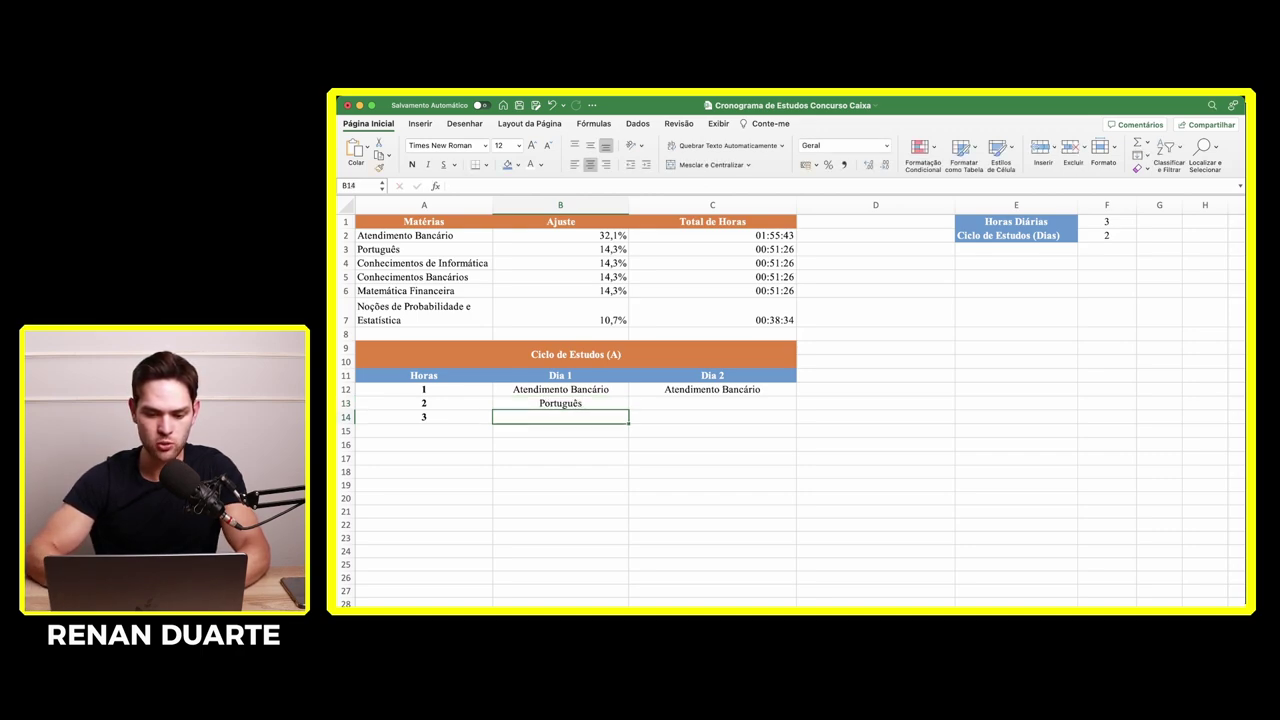
click(712, 403)
text(Co)
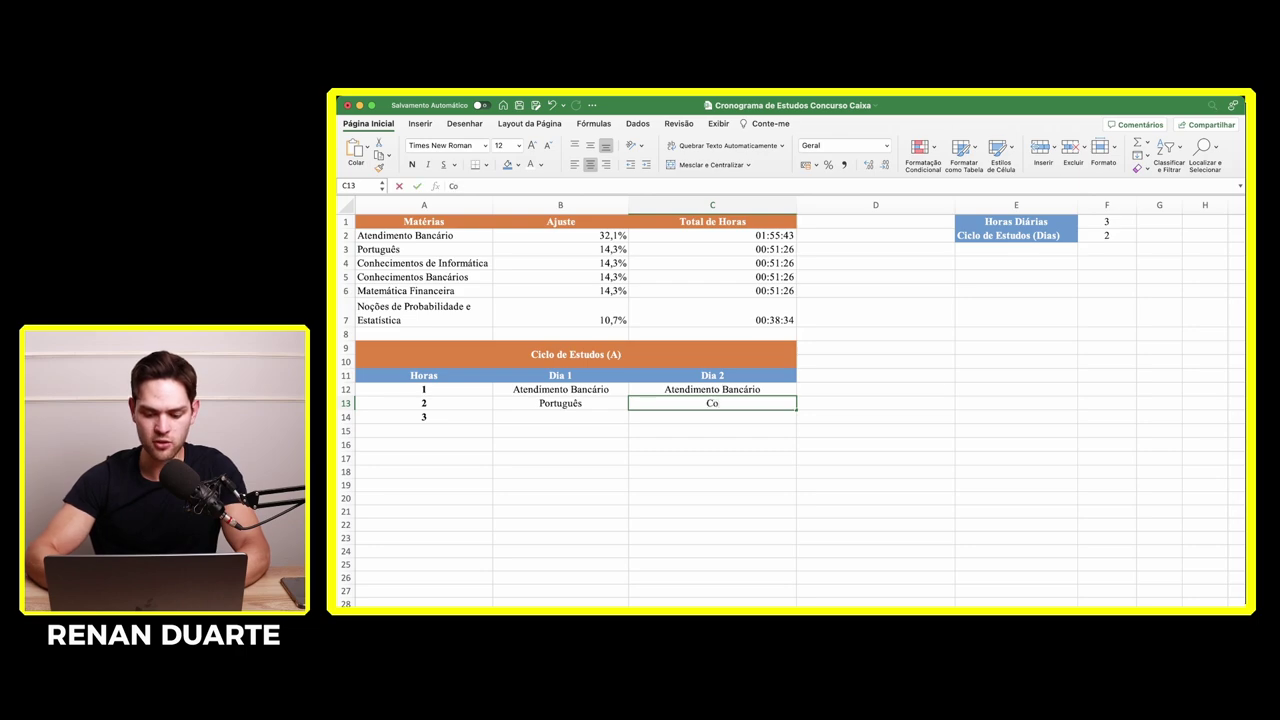
text(nhecimentos de)
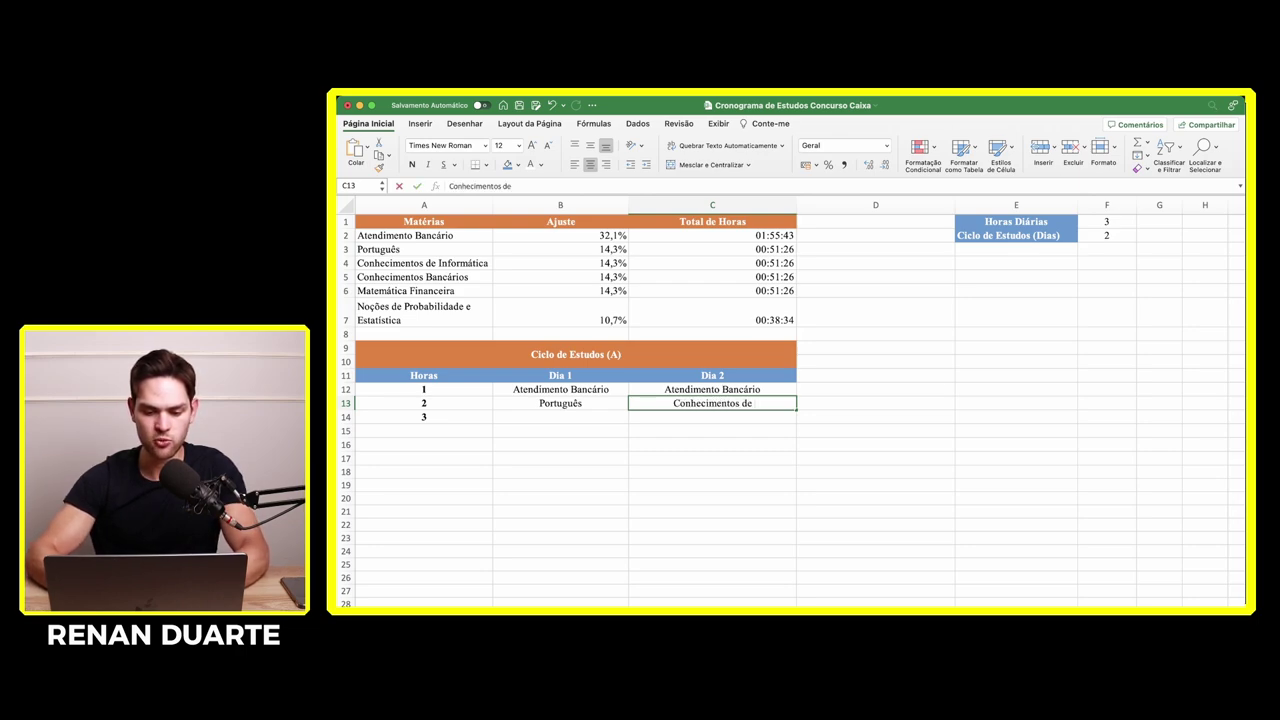
text( Informatica)
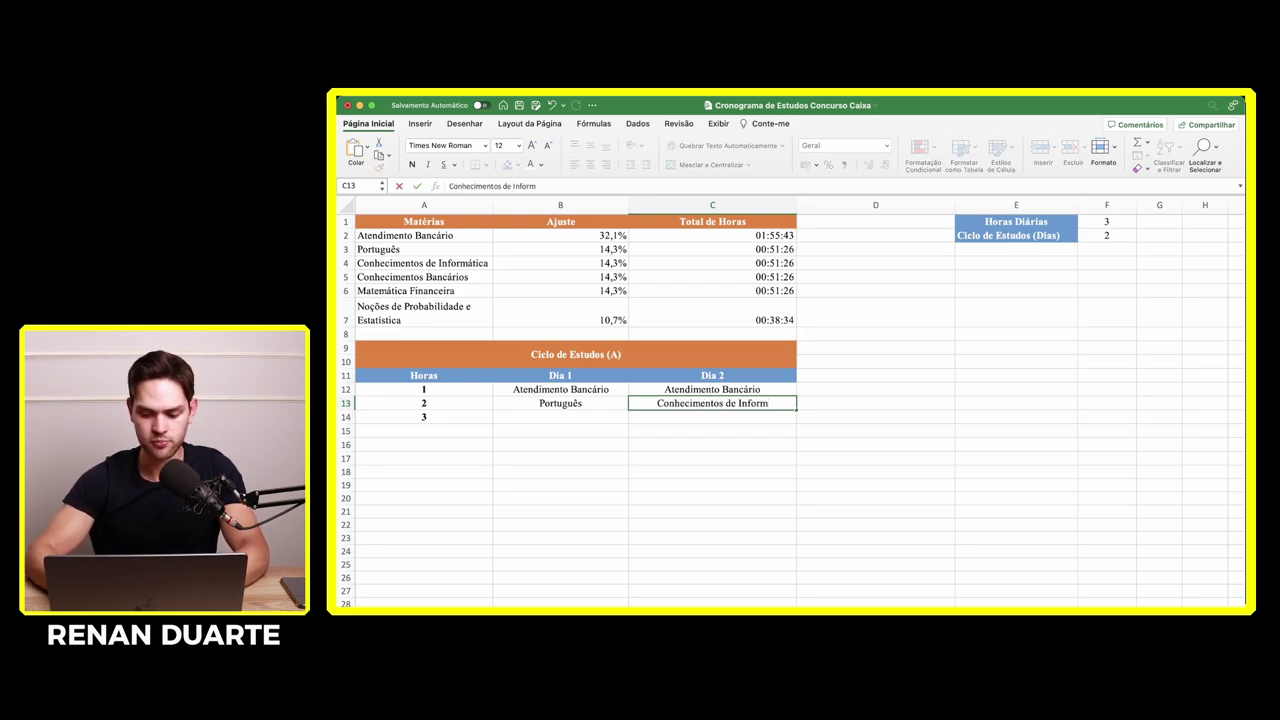
key(Return)
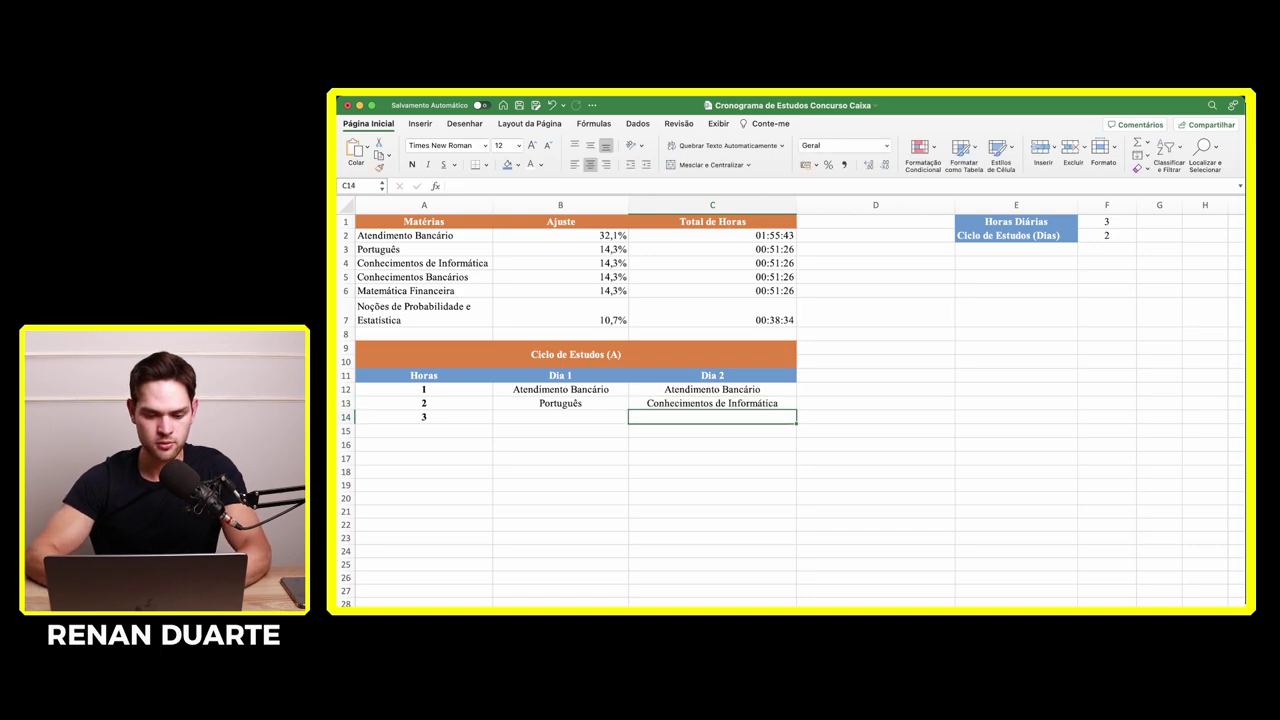
- Fill hour 3 of the Ciclo de Estudos (A) with "Conhecimentos Bancários" for Dia 1 and "Matemática Financeira" for Dia 2
click(560, 417)
text(C)
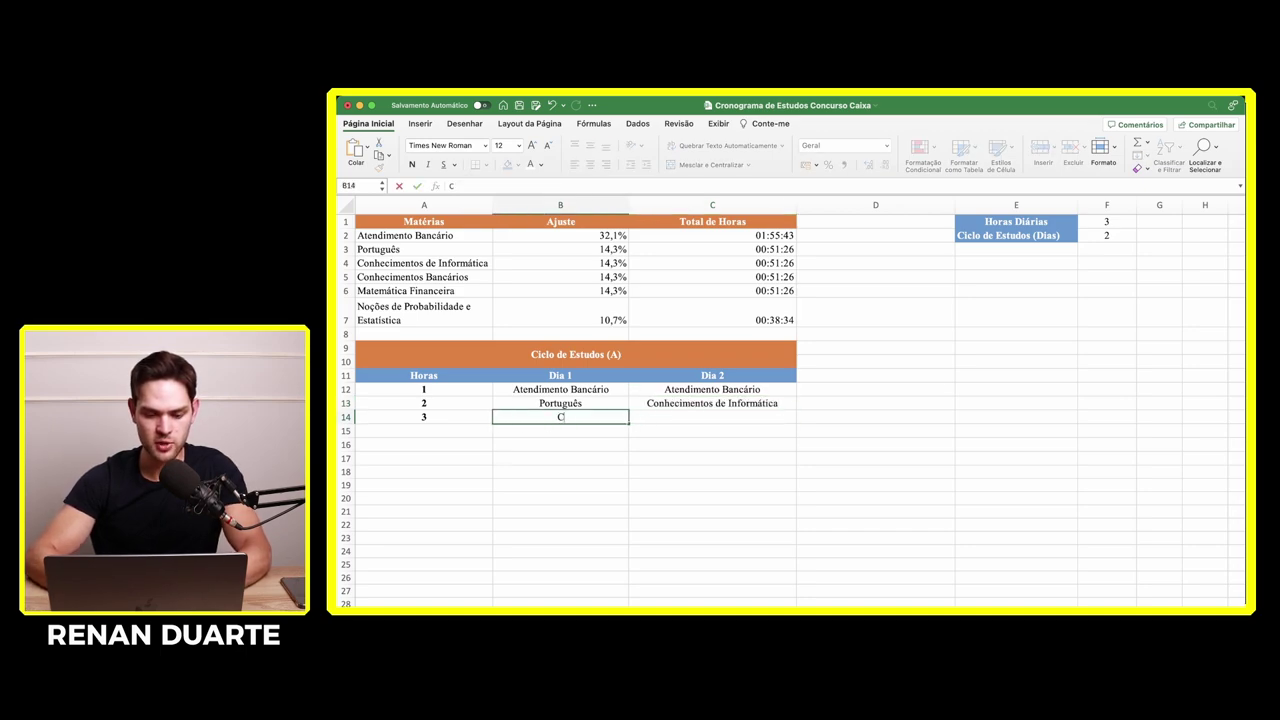
text(onhecimentos)
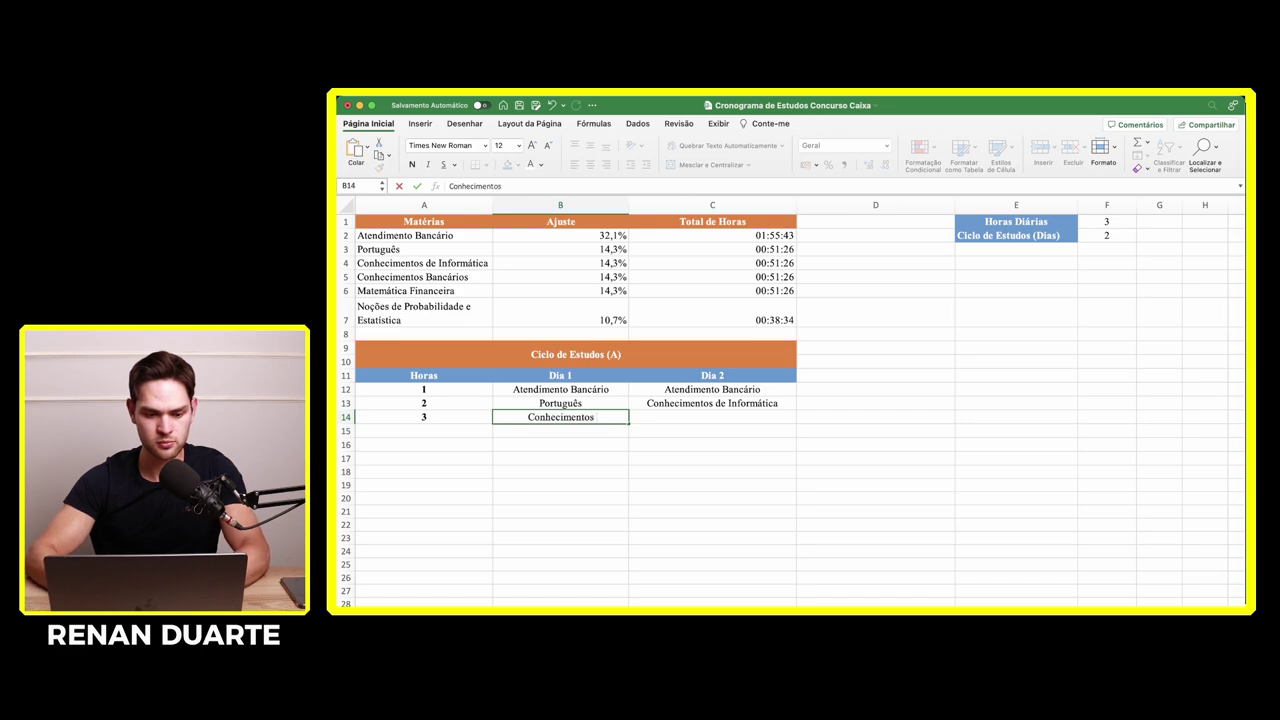
text( Bancários)
key(Return)
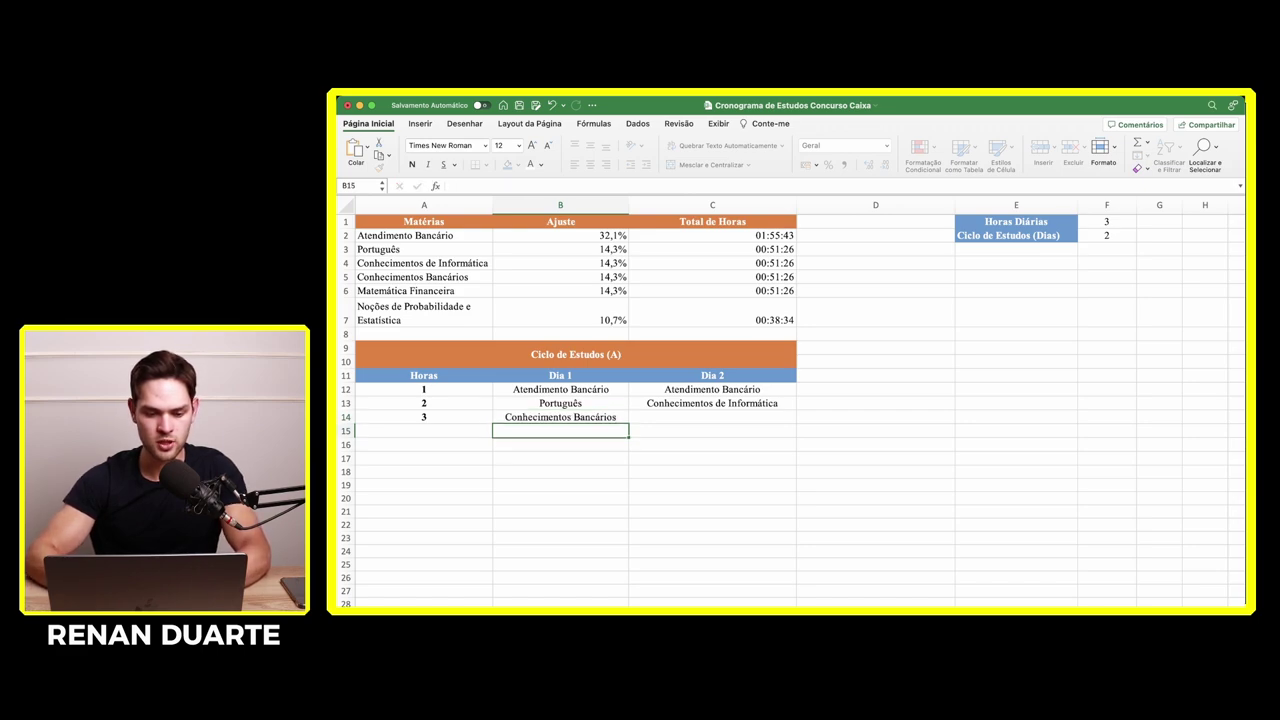
click(712, 417)
text(Mate)
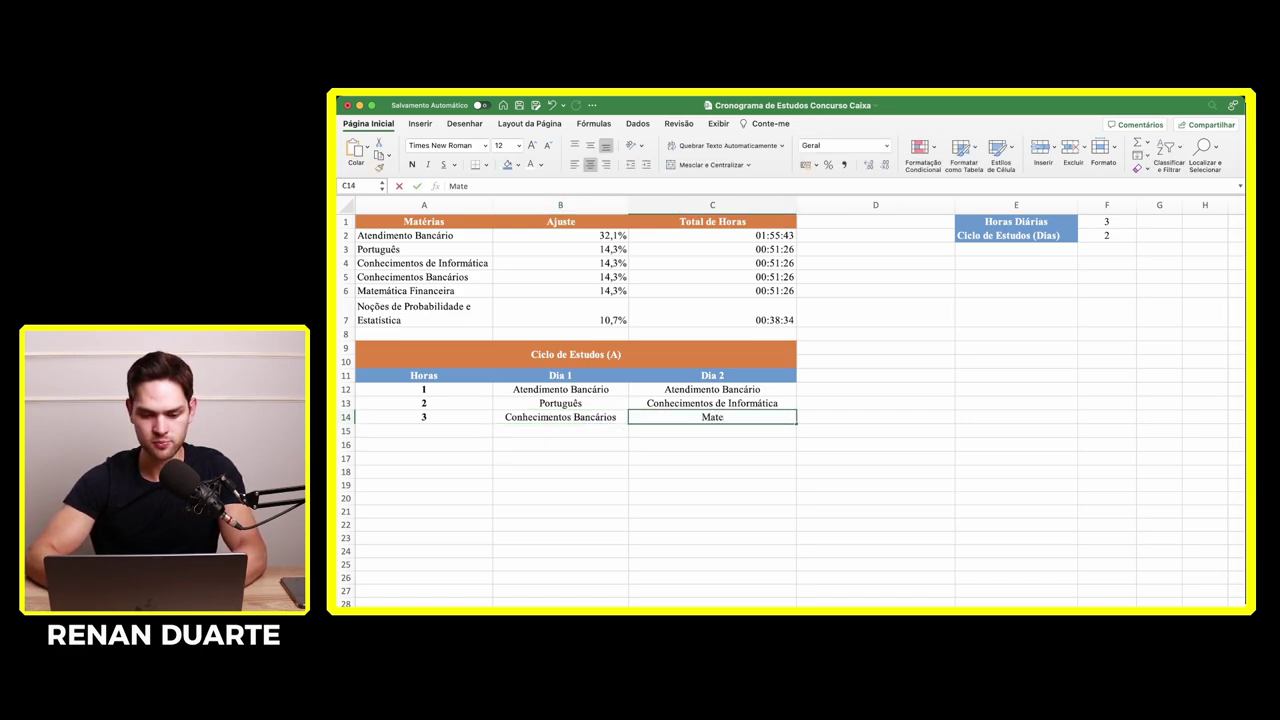
text(mática Financeira)
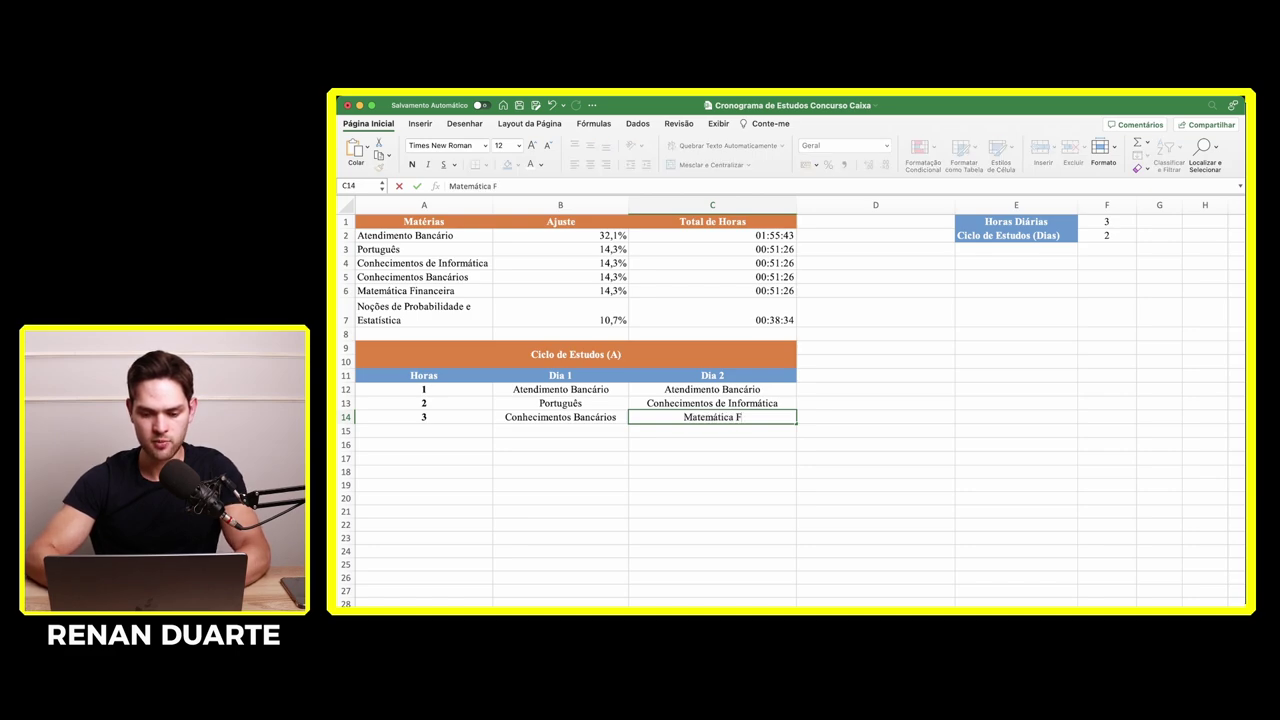
key(Return)
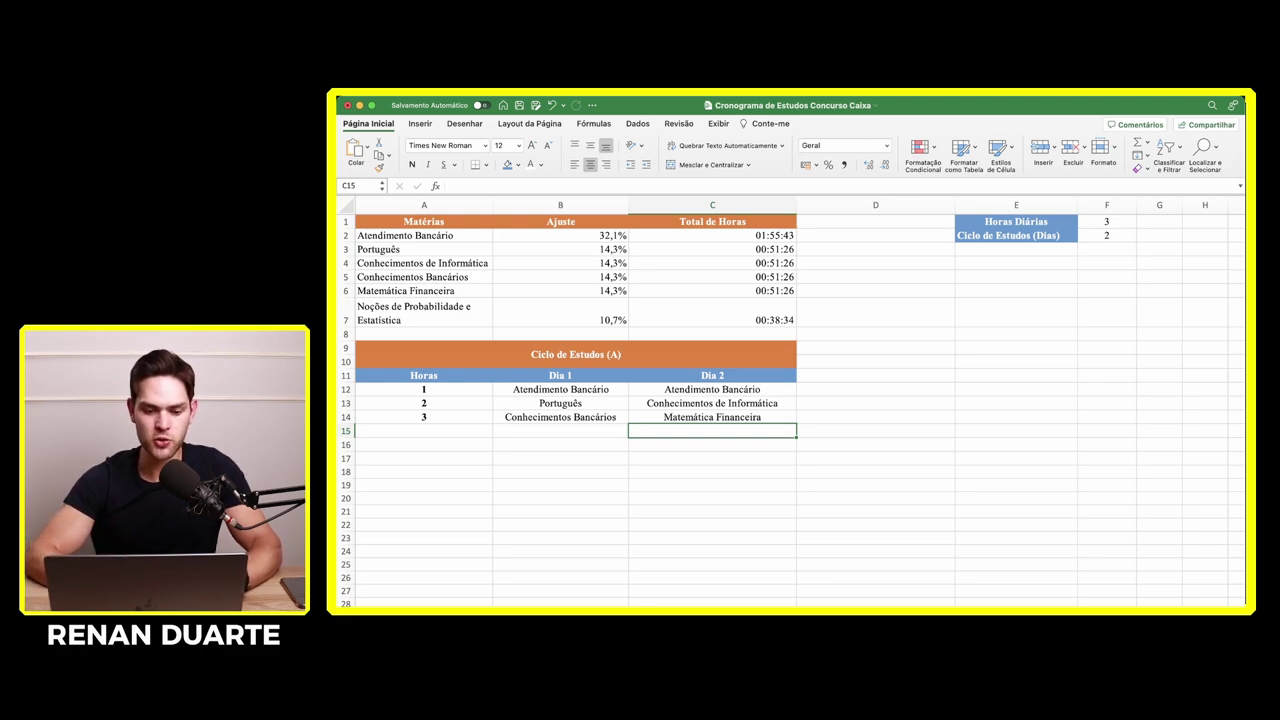
- Duplicate the whole Ciclo de Estudos (A) table, including its title, below the original starting at cell A16
drag(400, 350, 780, 417)
key(super+c)
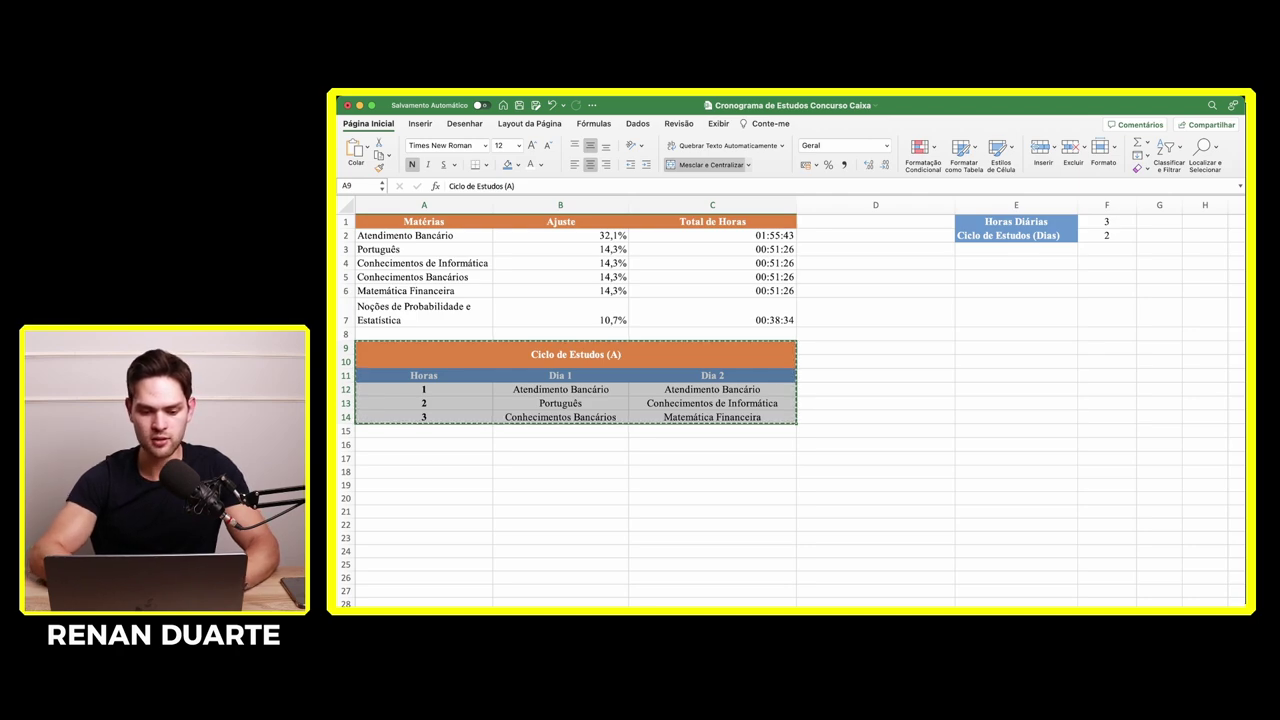
click(423, 444)
key(super+v)
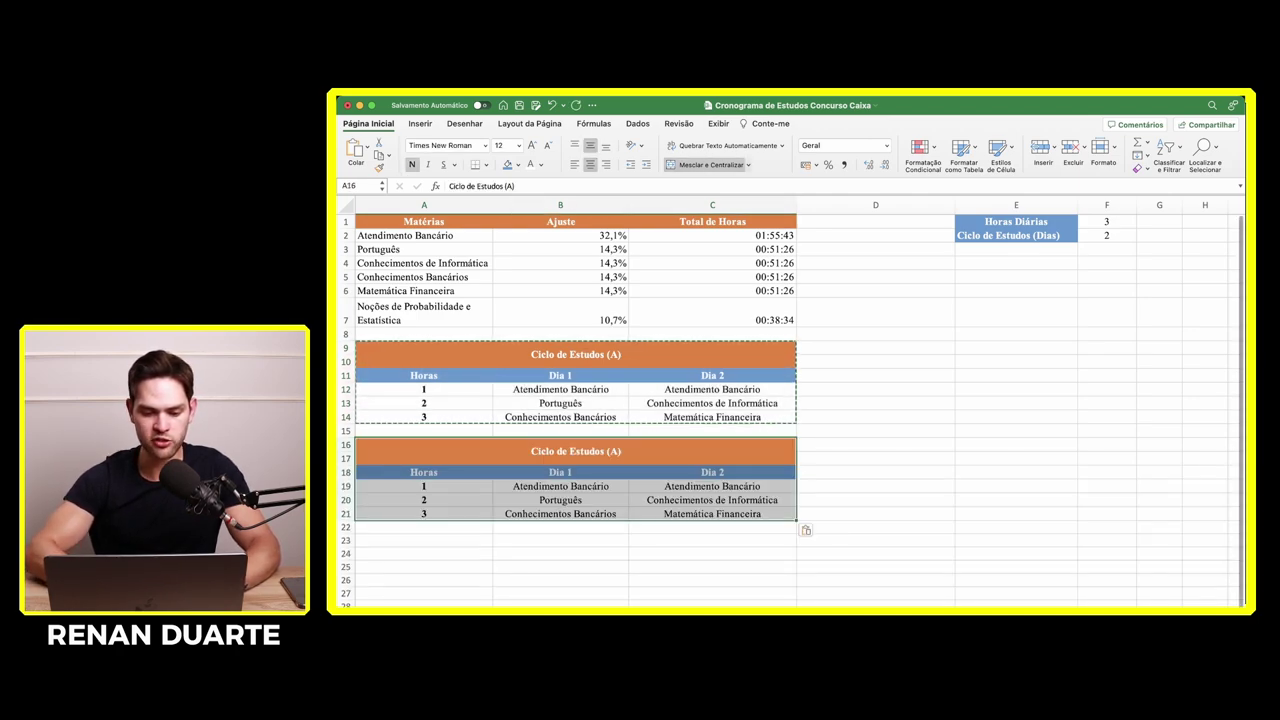
click(875, 458)
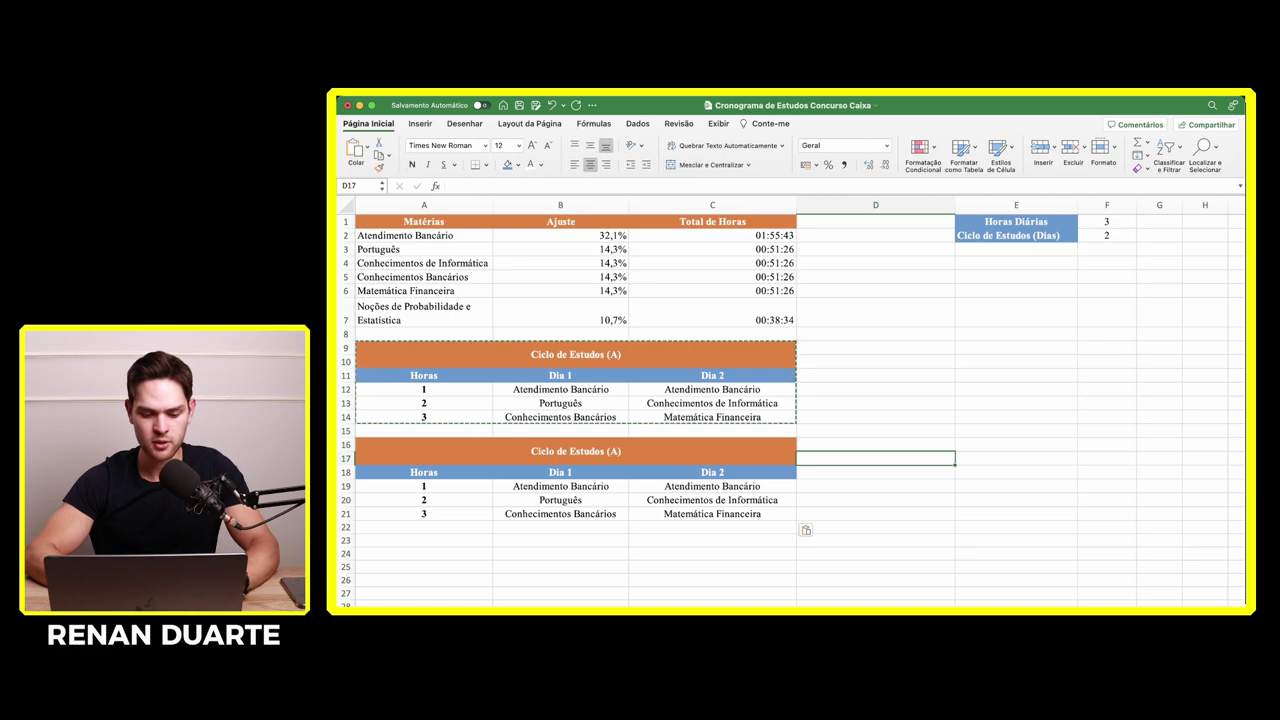
key(Escape)
- Change the title of the duplicated table to "Ciclo de Estudos (B)"
double_click(575, 451)
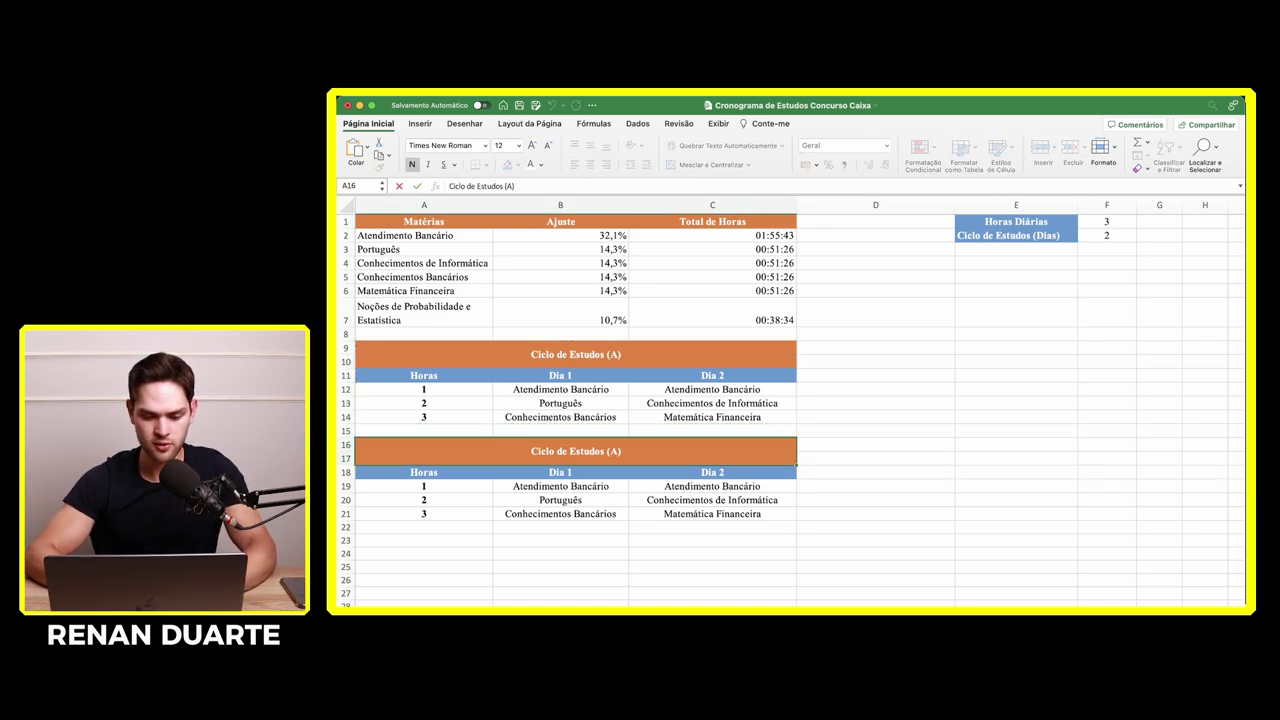
key(BackSpace)
key(BackSpace)
text(B))
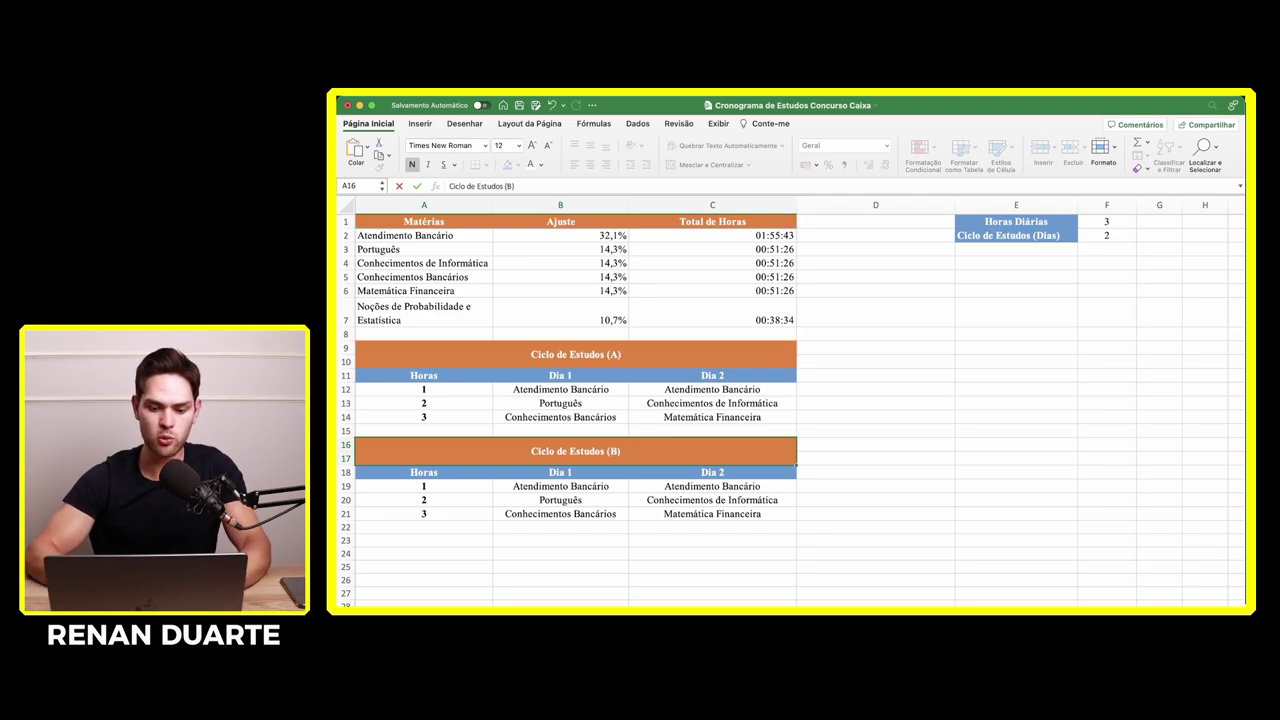
click(875, 486)
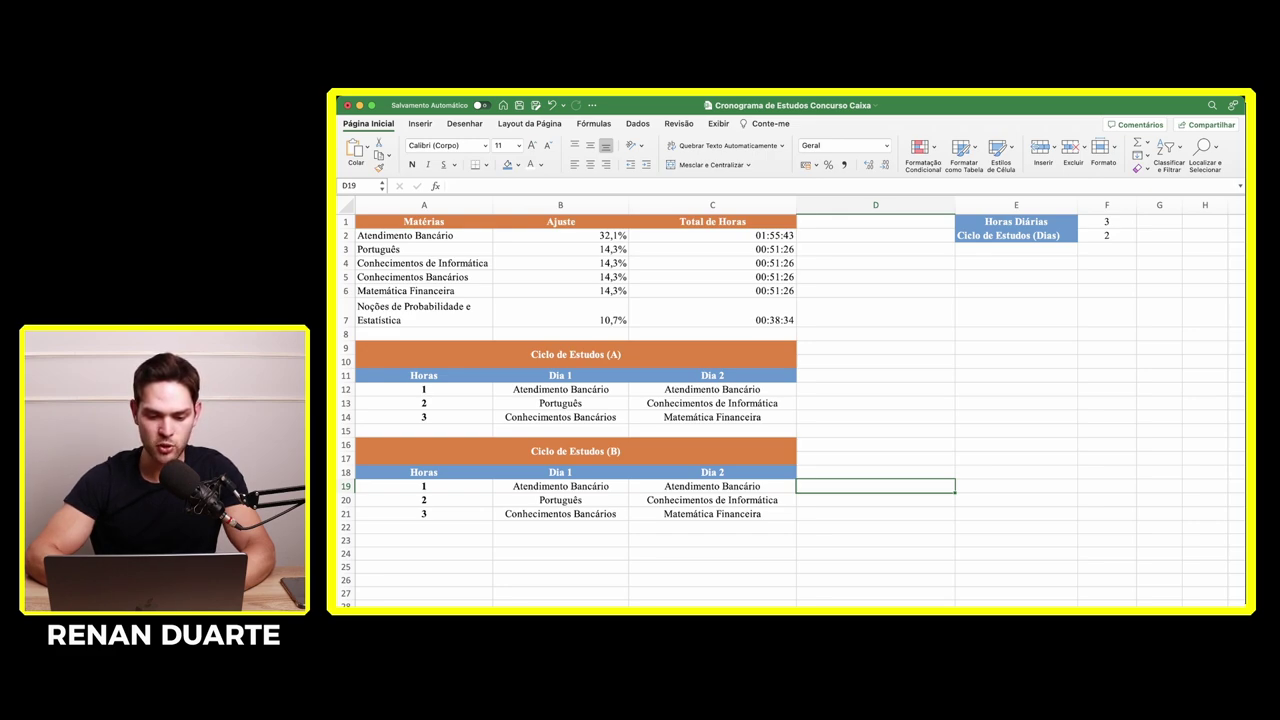
- Replace the Dia 1 subject for hour 2 in the Ciclo de Estudos (B) with "Noções de Probabilidade e Estatística"
click(560, 500)
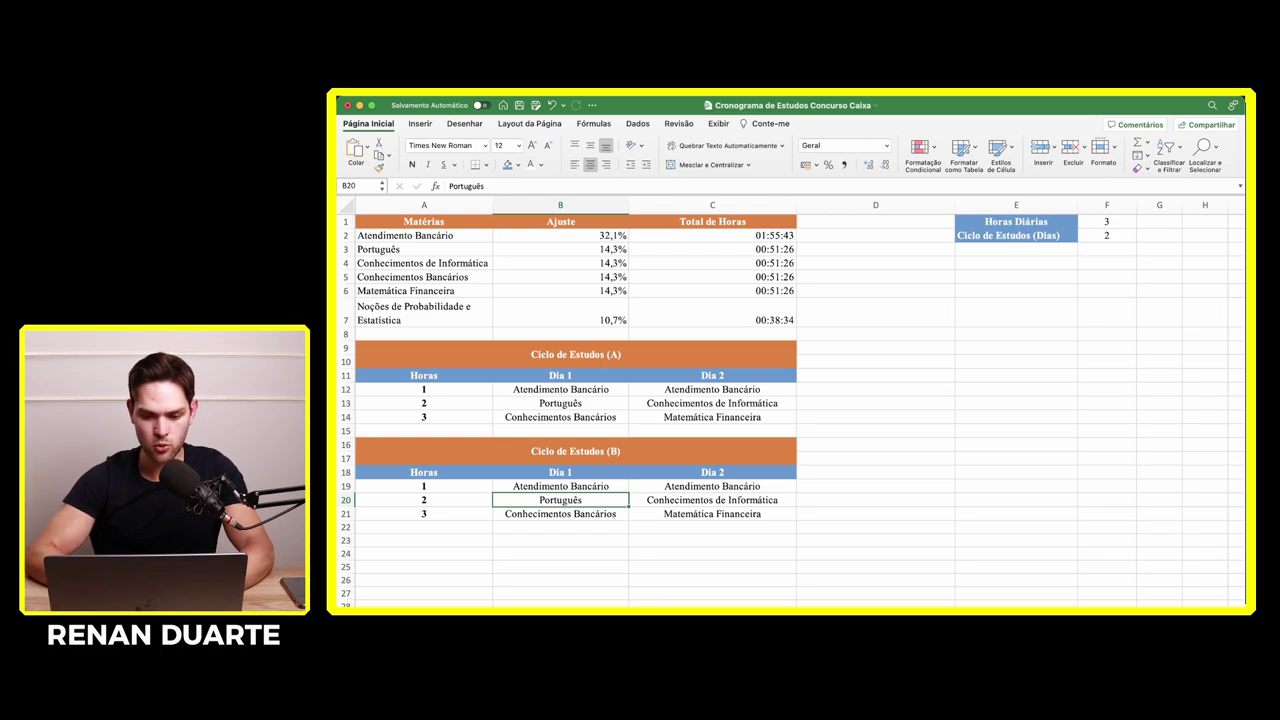
text(Noç)
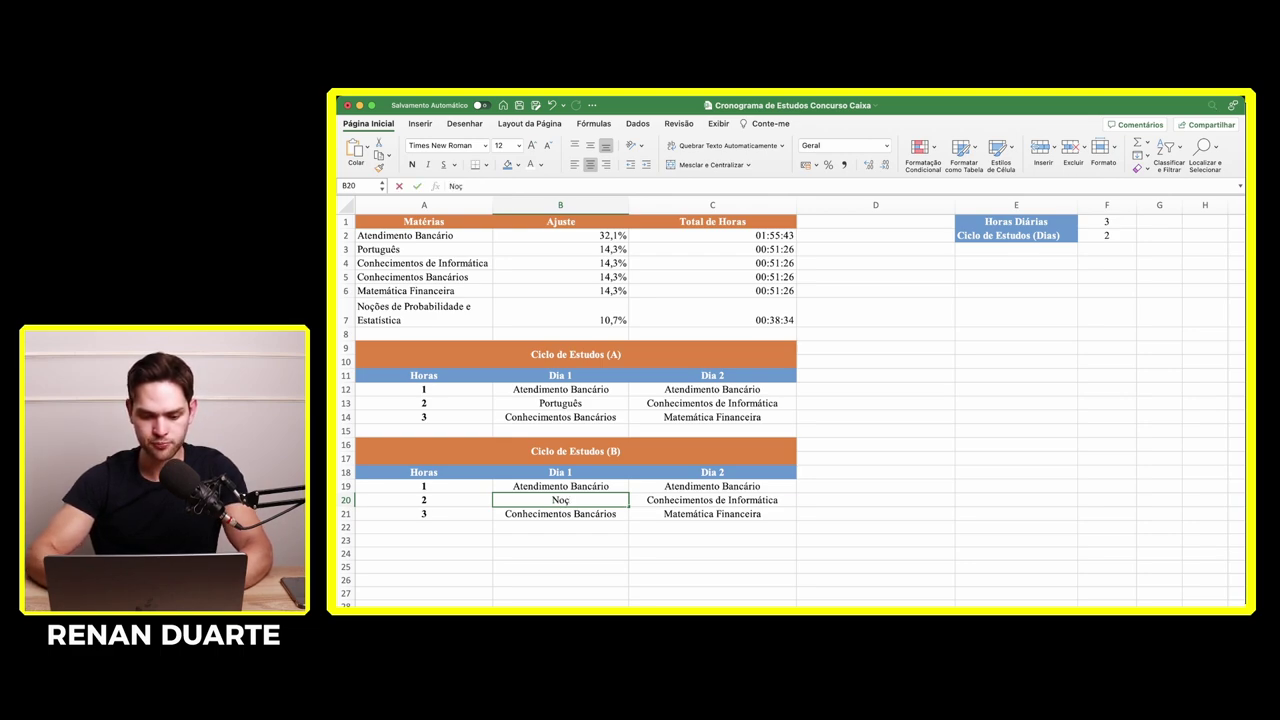
text(ões de P)
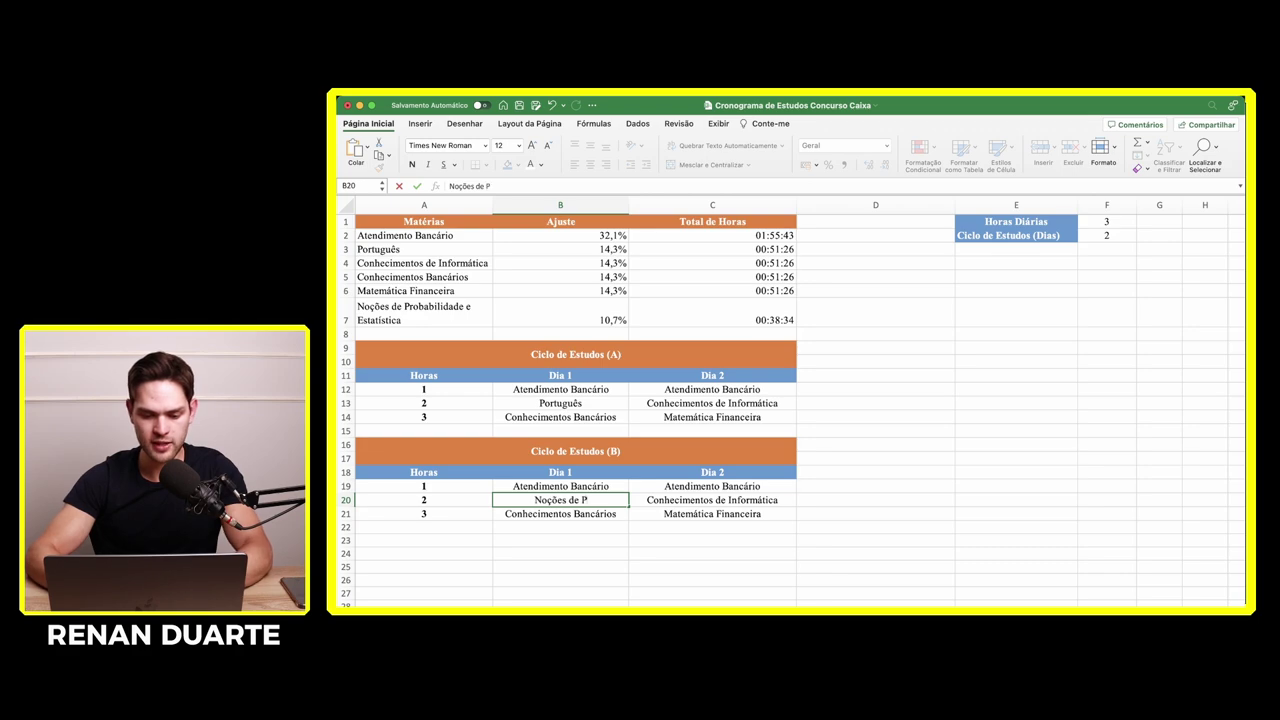
text(robabilidad)
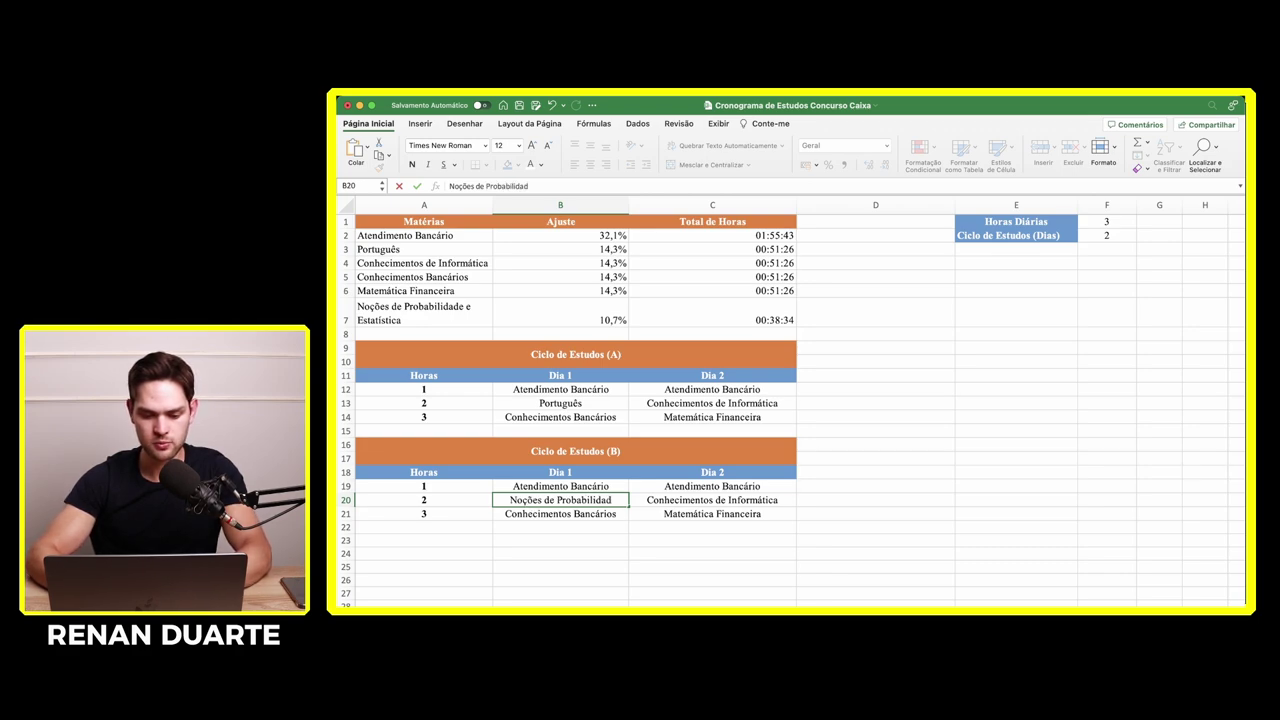
text(e e Esta)
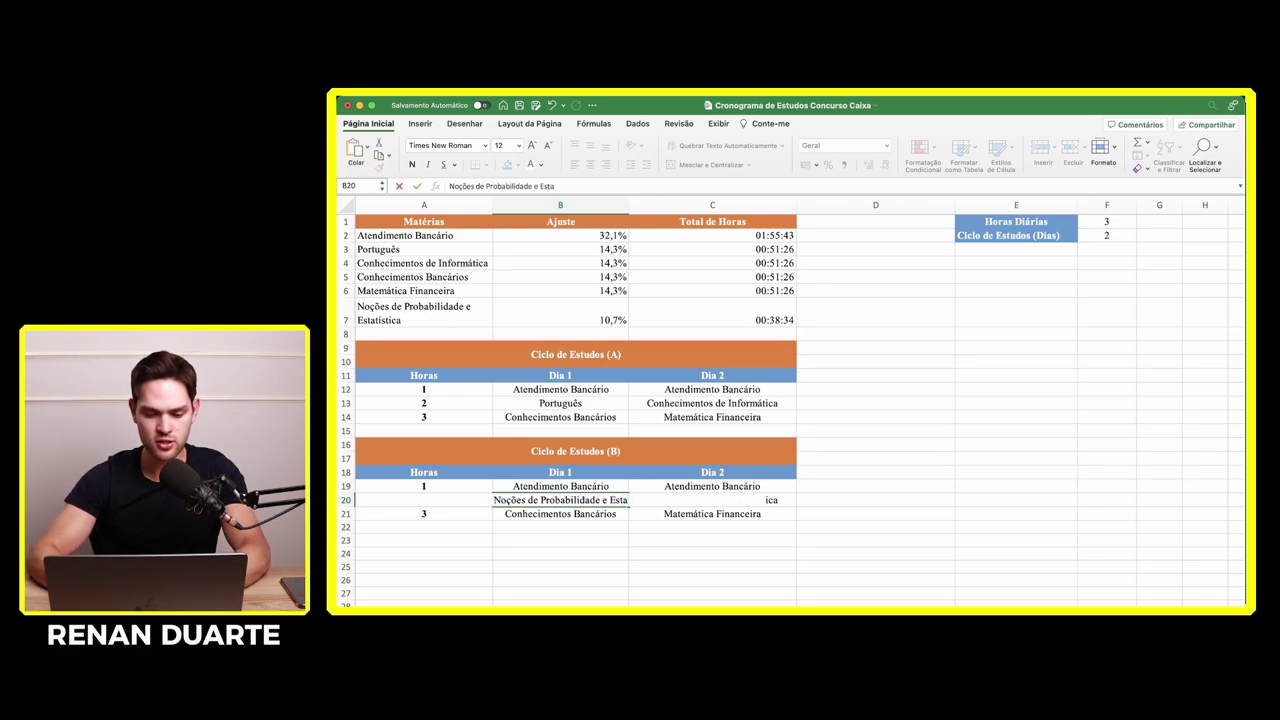
text(tística)
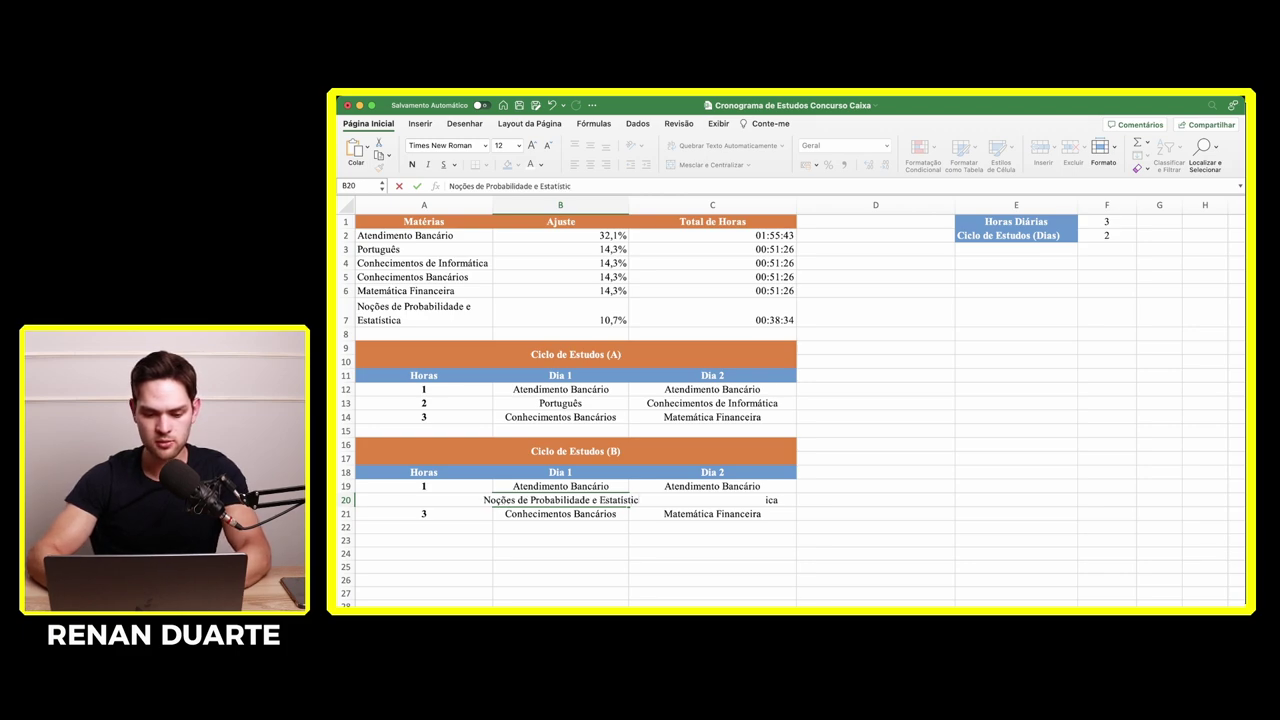
key(Return)
- Wrap the text of the "Noções de Probabilidade e Estatística" cell in the Ciclo de Estudos (B)
click(560, 500)
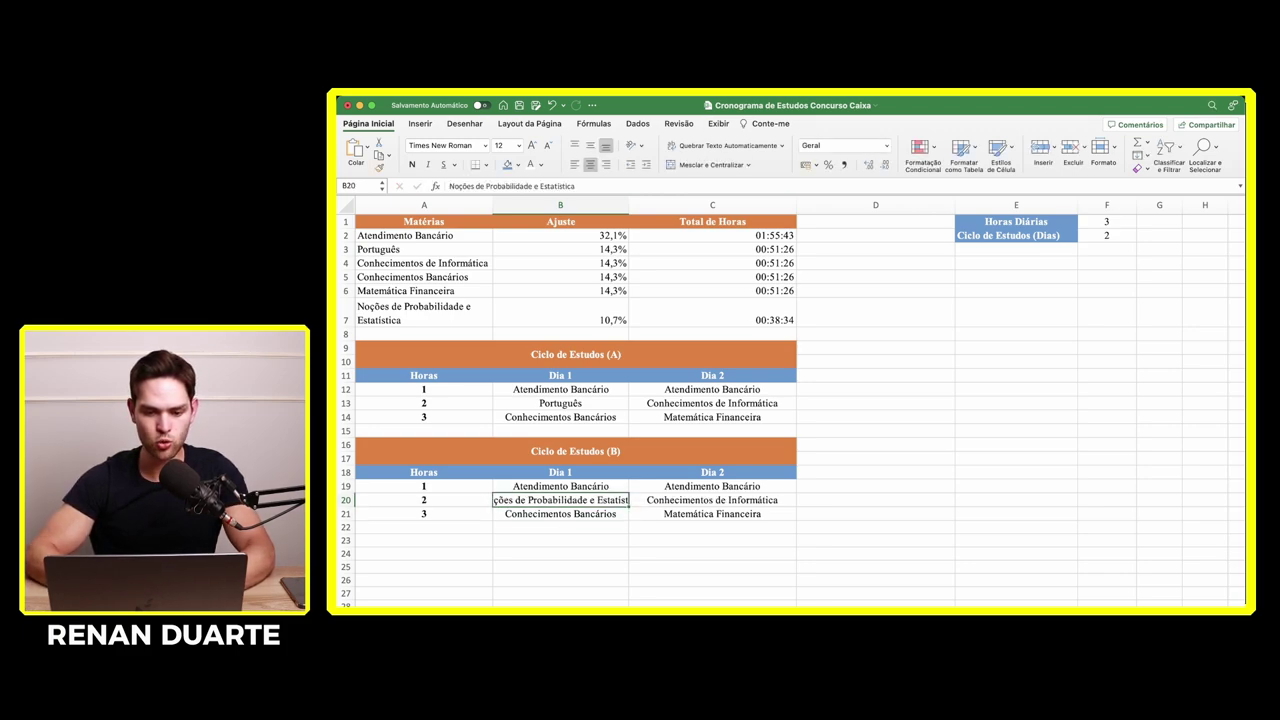
click(727, 145)
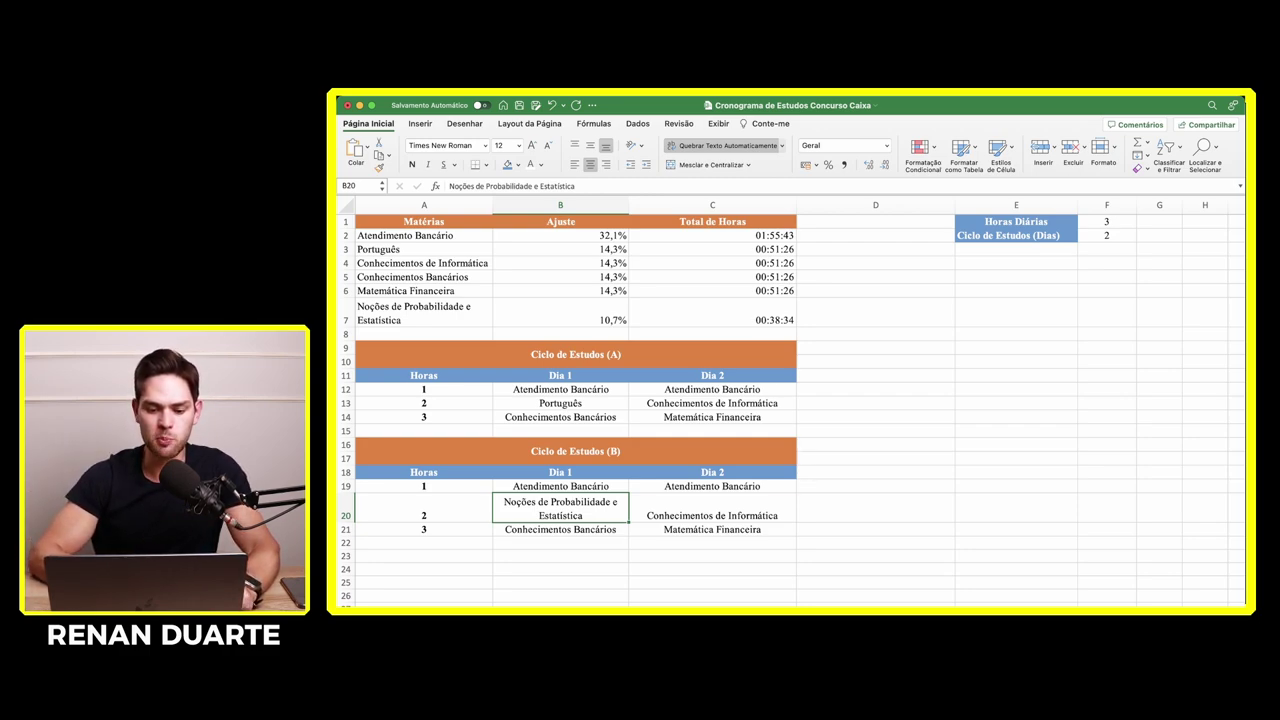
click(875, 403)
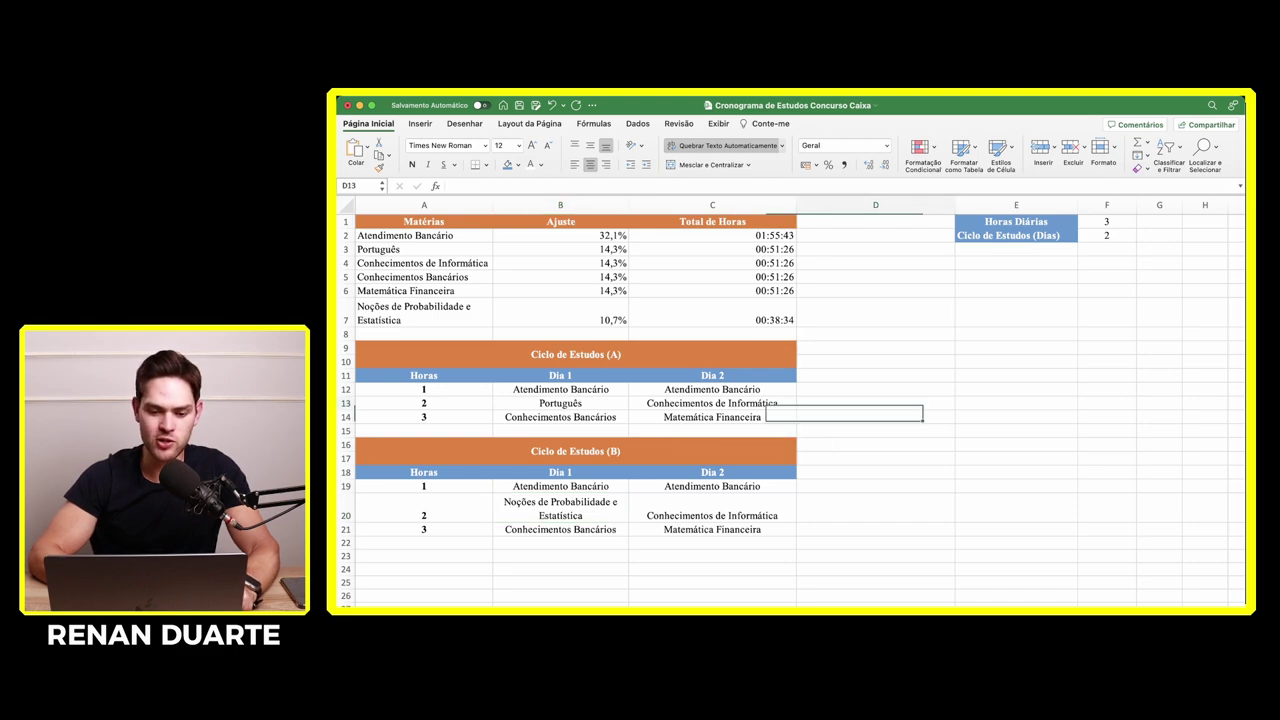